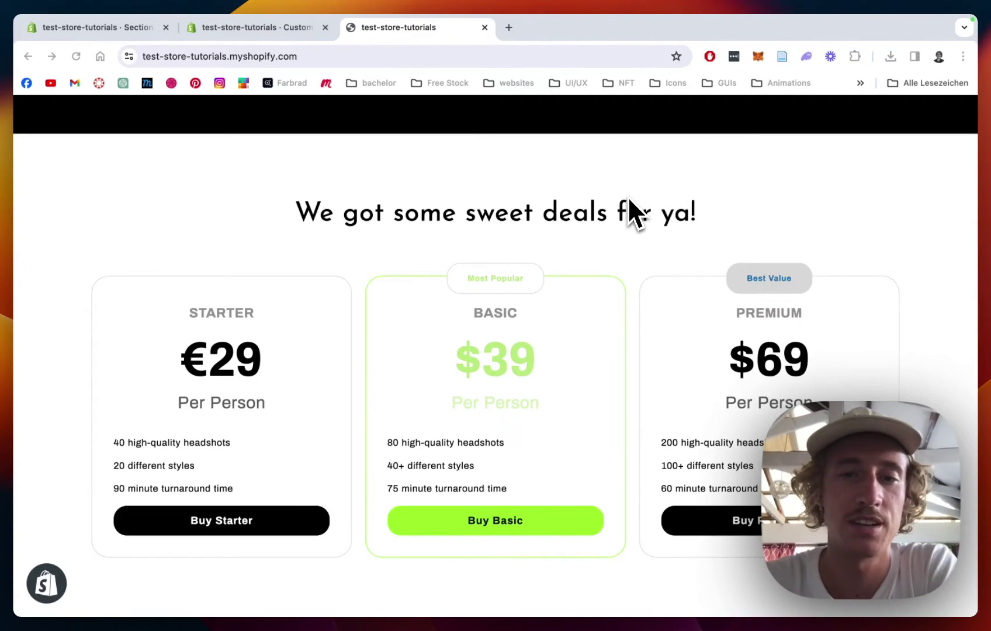
# Step: Scroll through the live storefront's pricing cards: Starter €29, Basic $39 and Premium $69
pyautogui.scroll(-1, 681, 281)
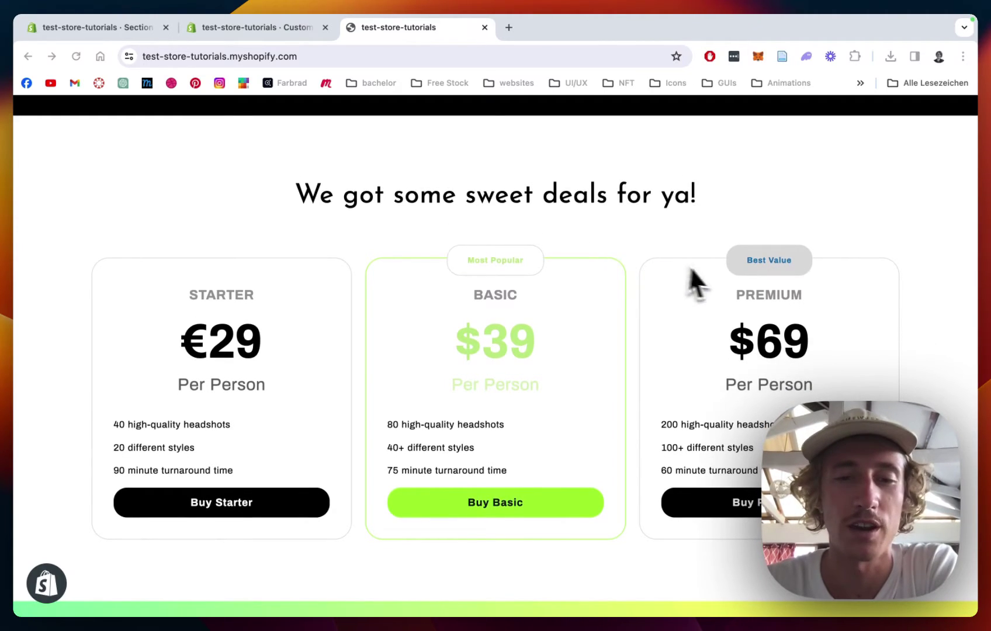
pyautogui.scroll(-1, 626, 233)
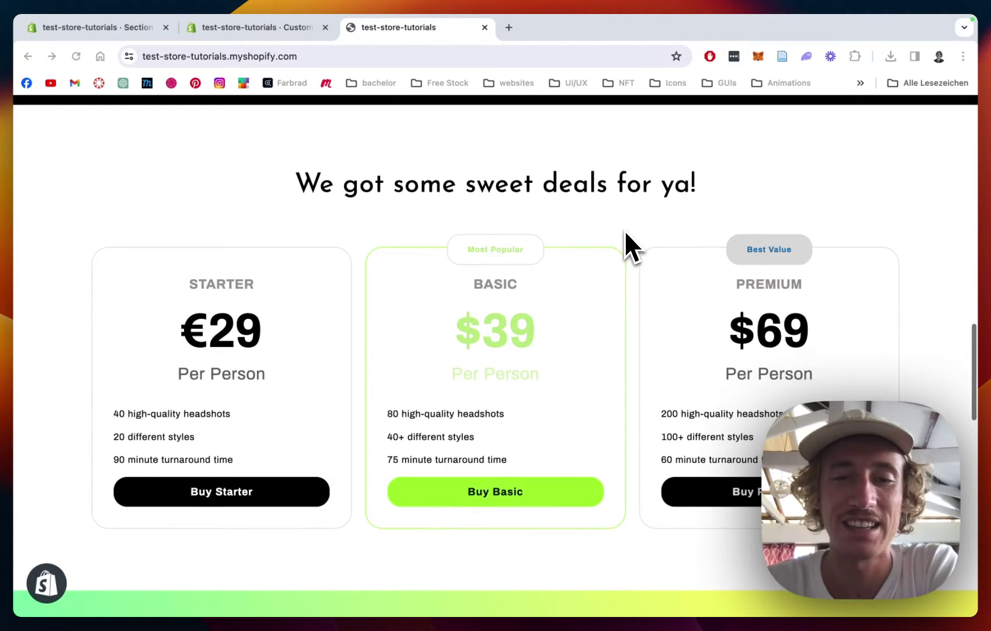
pyautogui.scroll(1, 625, 233)
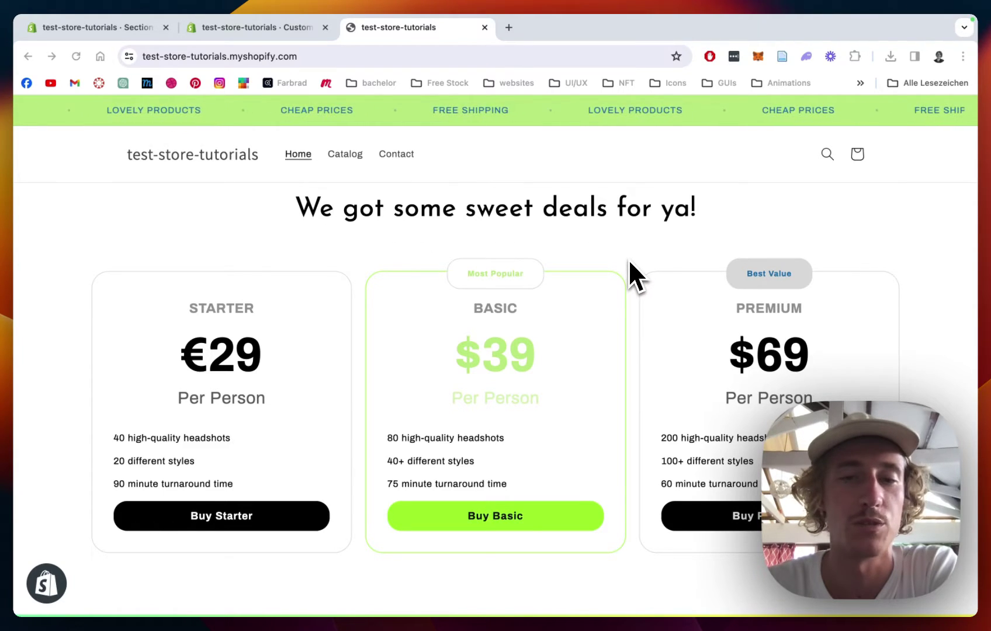
pyautogui.scroll(1, 628, 258)
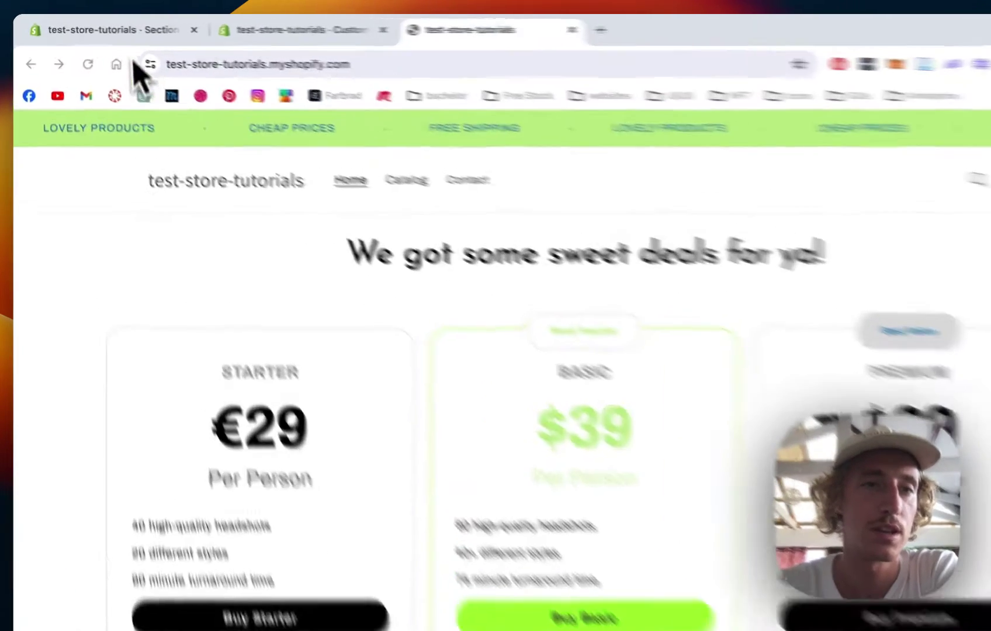
# Step: Go back to the Section Store app and search its sections for 'pricing'
pyautogui.click(117, 26)
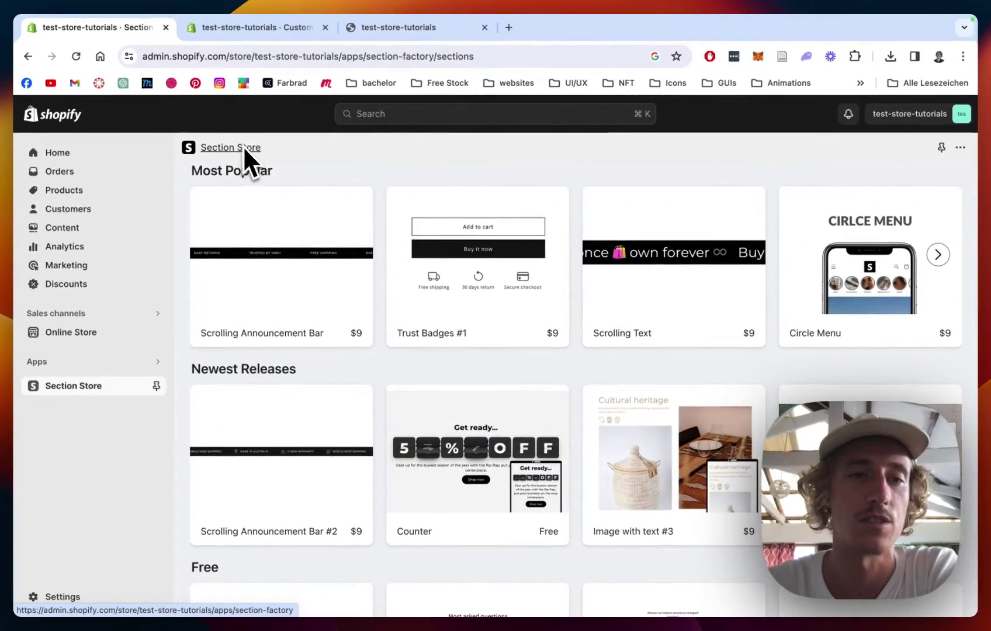
pyautogui.click(244, 147)
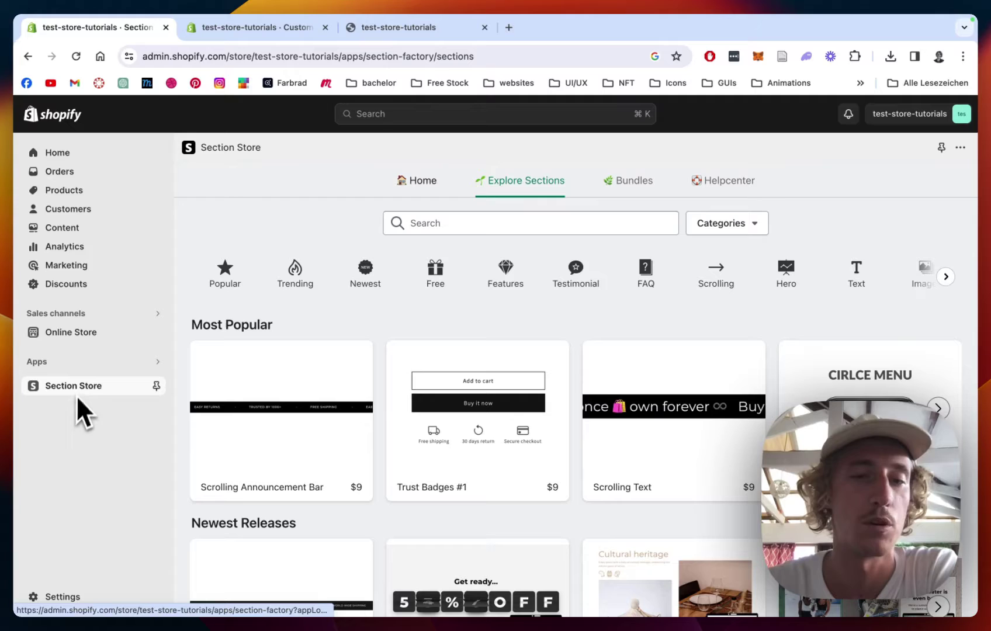
pyautogui.click(452, 224)
pyautogui.write('pricing')
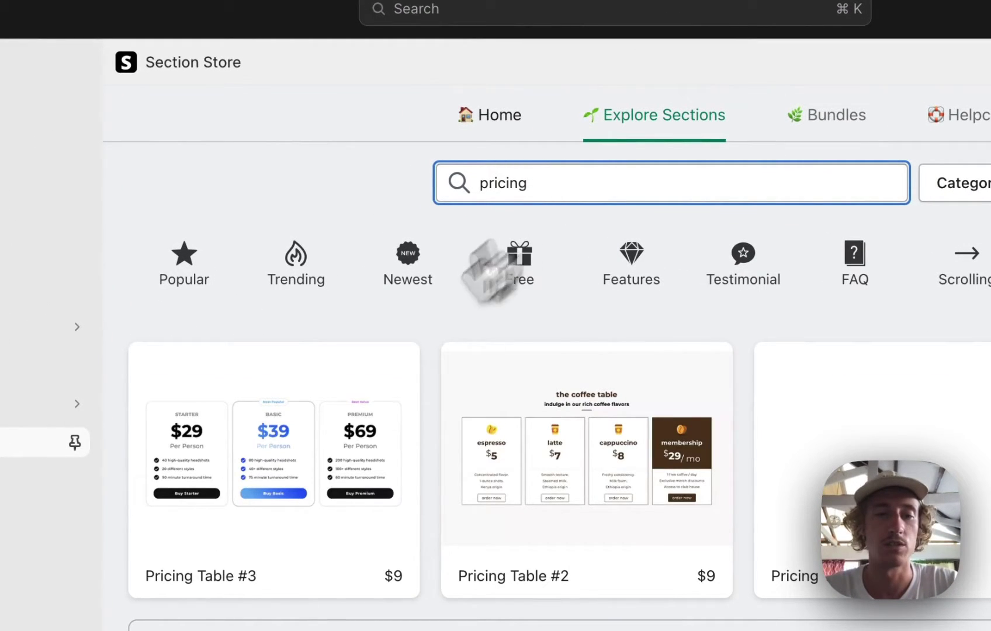
pyautogui.moveTo(286, 455)
# Step: Open the Pricing Table #3 page and review its preview, $9 price and owned status
pyautogui.click(348, 450)
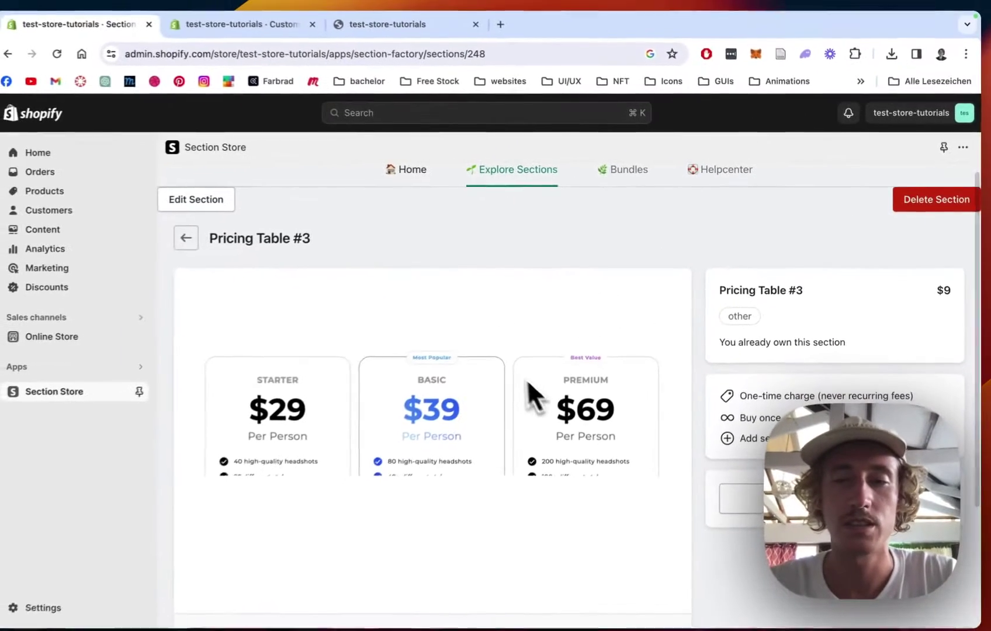
pyautogui.scroll(-2, 553, 385)
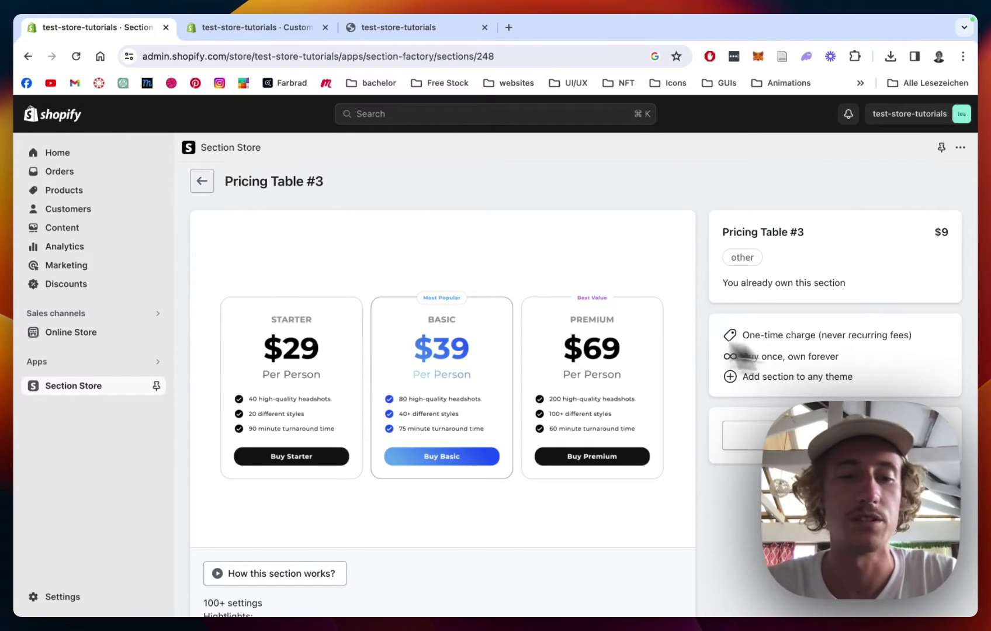
pyautogui.scroll(-1, 642, 198)
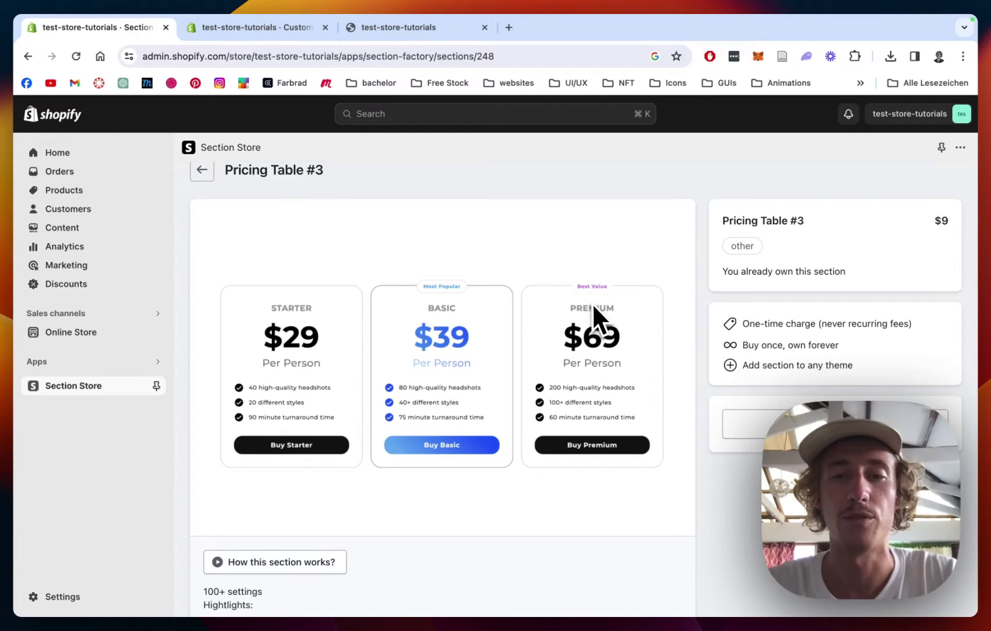
pyautogui.scroll(-1, 564, 287)
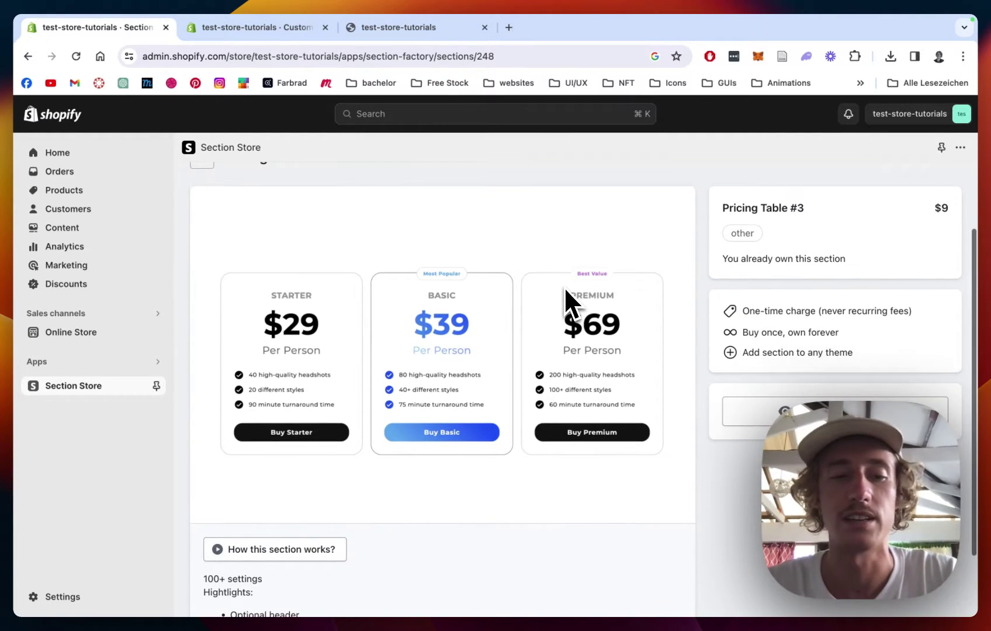
pyautogui.scroll(6, 563, 286)
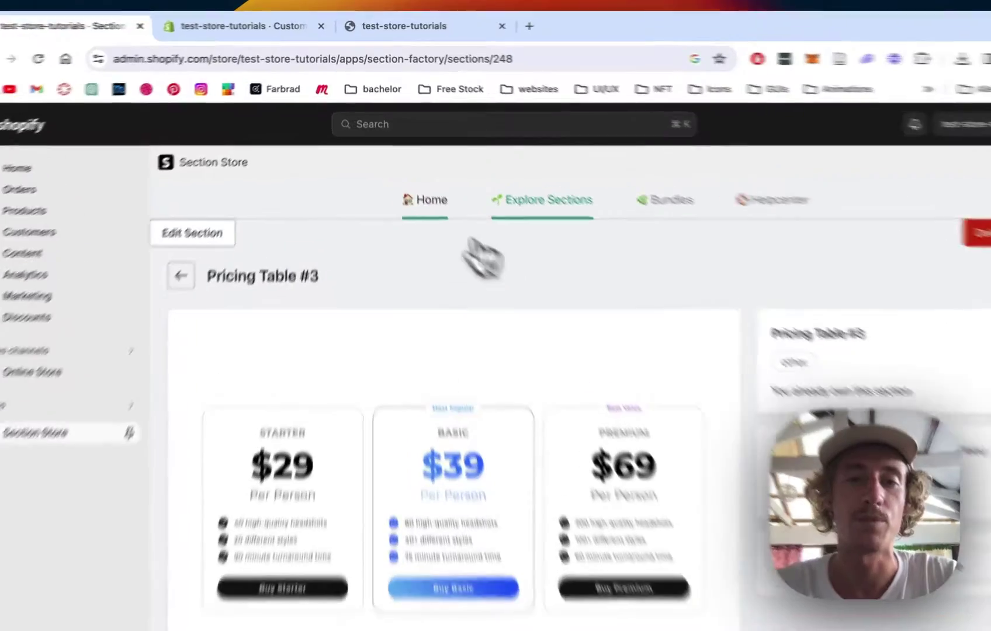
# Step: Under My sections, check Pricing Table #3's Add to theme choices and the themes available to customise
pyautogui.click(420, 171)
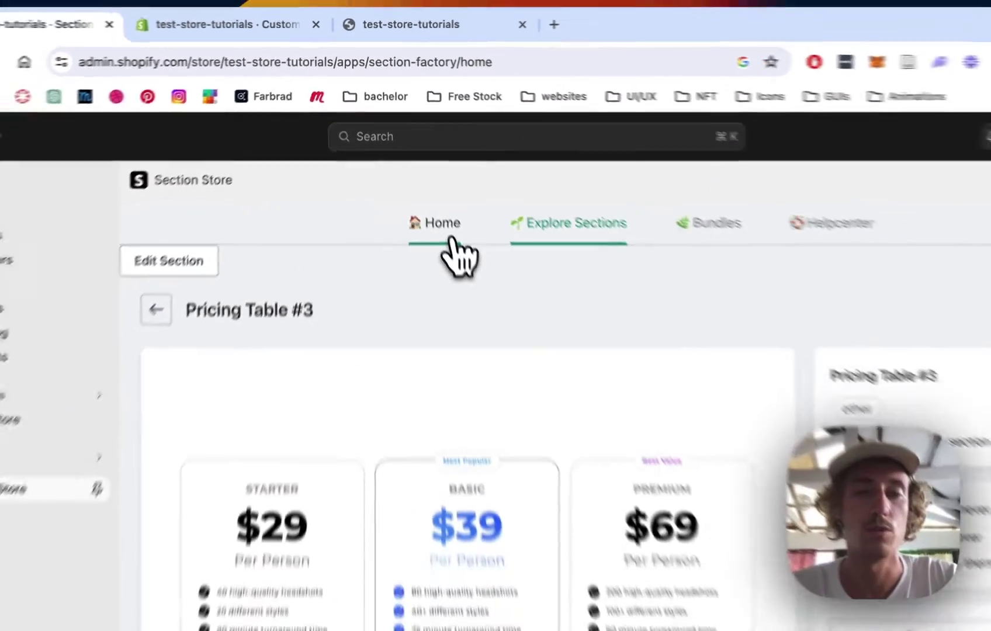
pyautogui.click(462, 268)
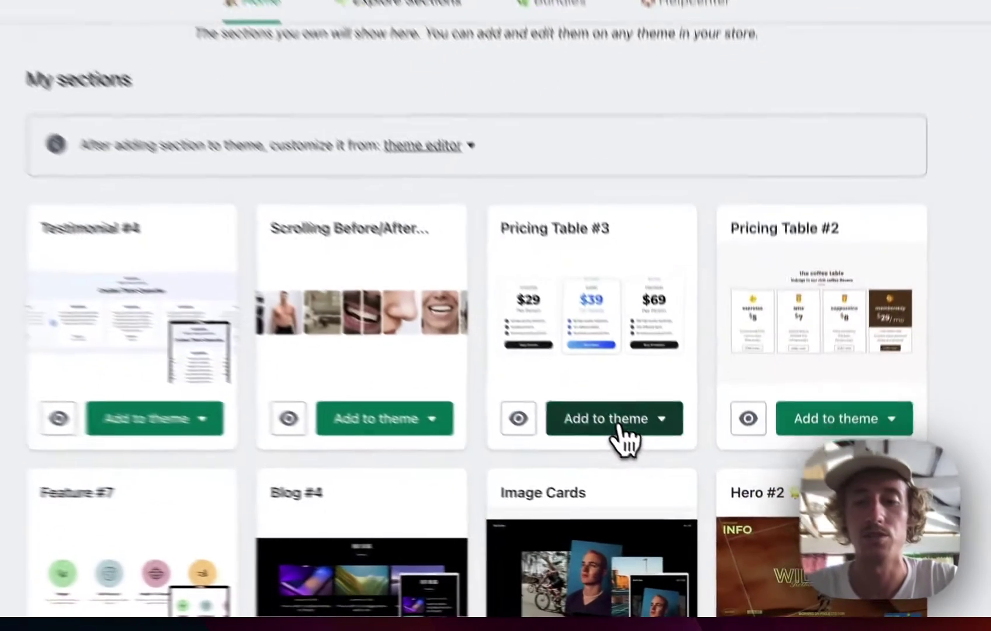
pyautogui.click(676, 484)
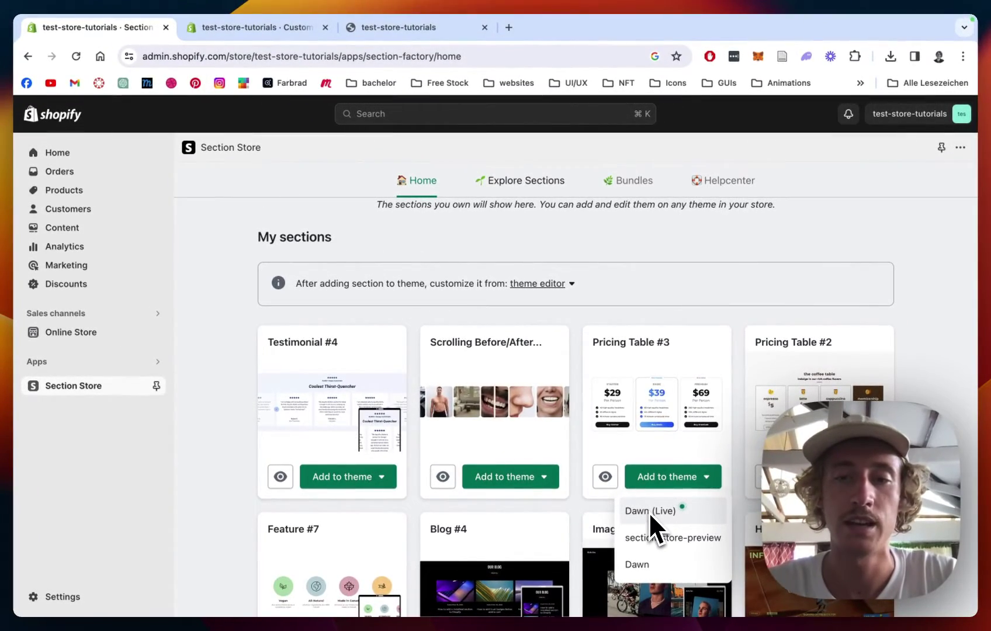
pyautogui.click(653, 443)
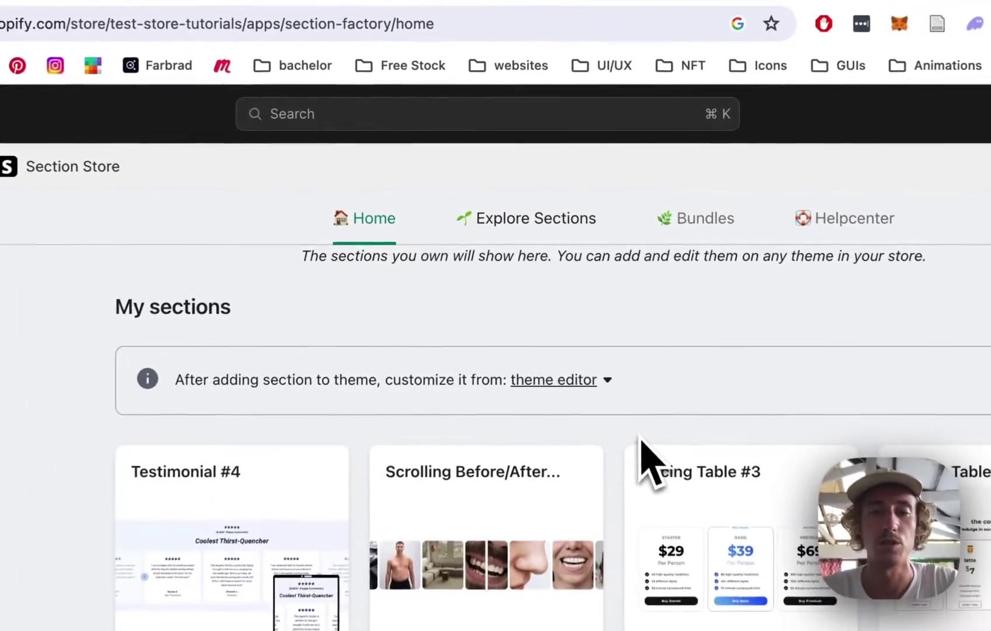
pyautogui.click(607, 380)
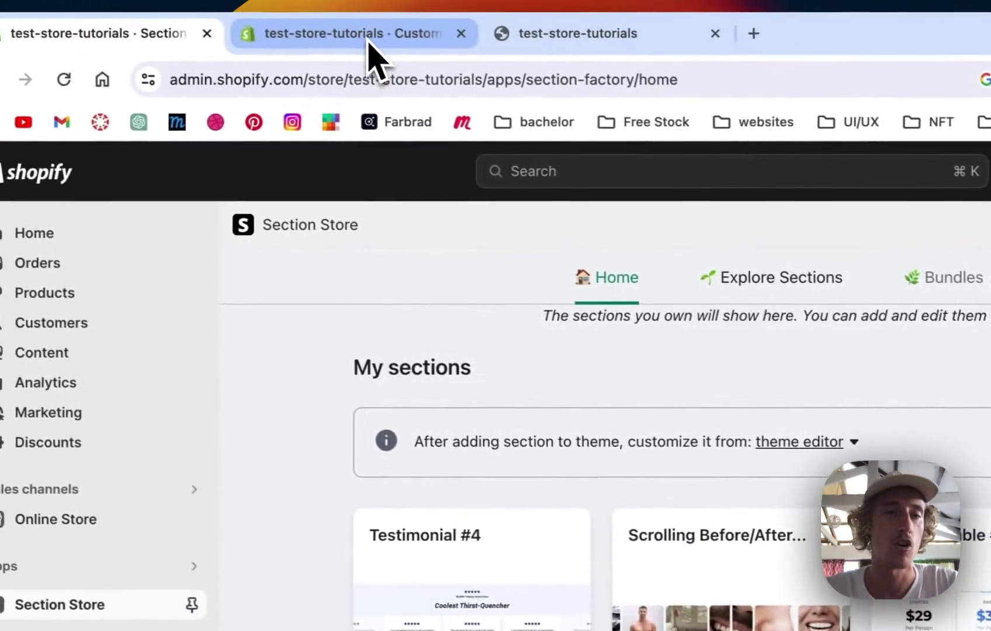
# Step: In the theme editor, hide the existing Pricing Table #3 and Scrolling Before/After sections
pyautogui.click(379, 59)
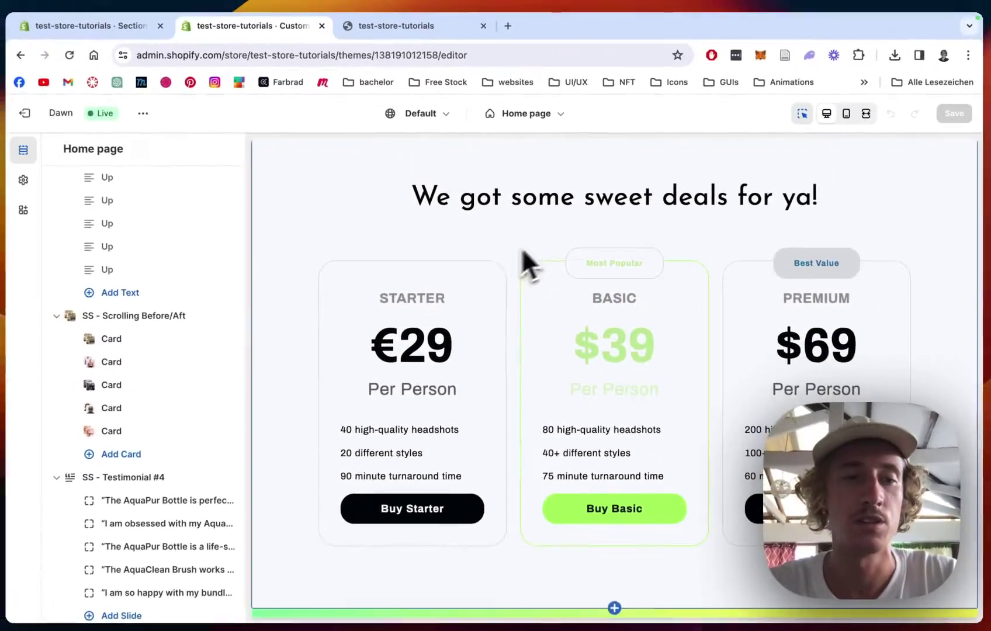
pyautogui.scroll(-2, 163, 400)
pyautogui.scroll(5, 163, 400)
pyautogui.scroll(-6, 164, 409)
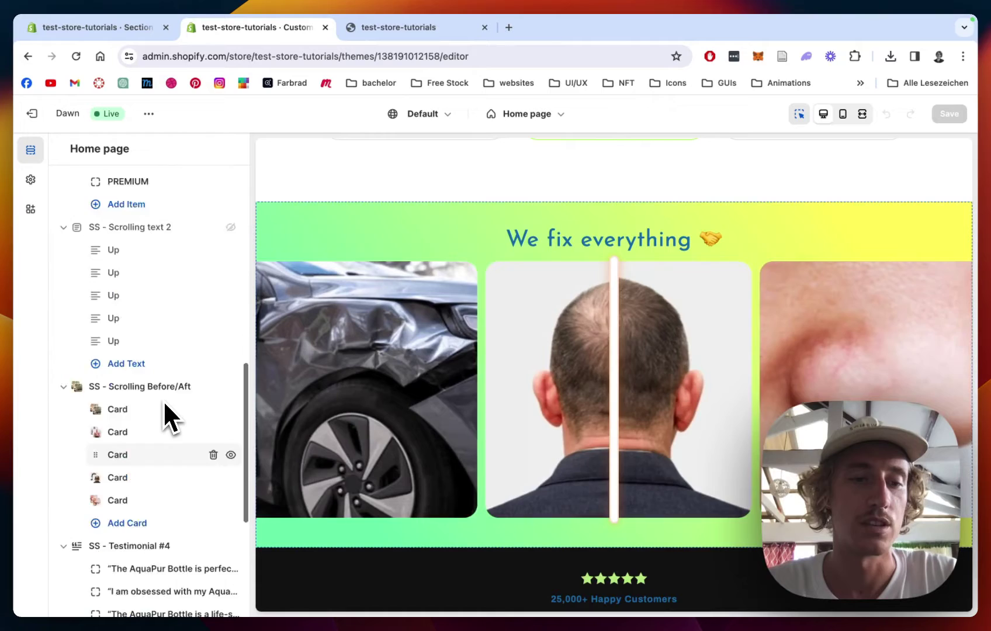
pyautogui.scroll(8, 387, 394)
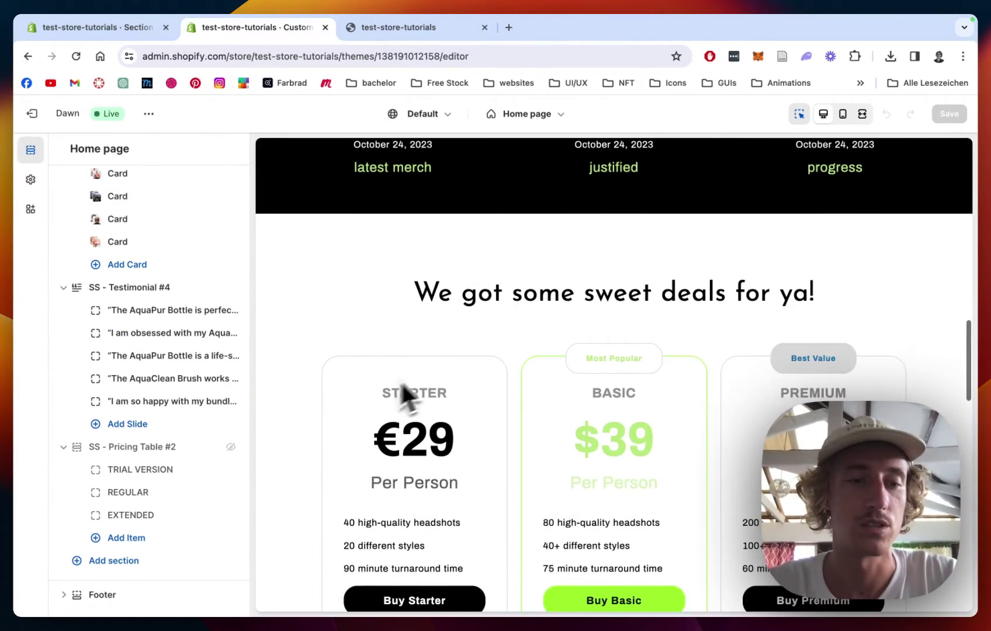
pyautogui.scroll(5, 187, 321)
pyautogui.scroll(3, 186, 313)
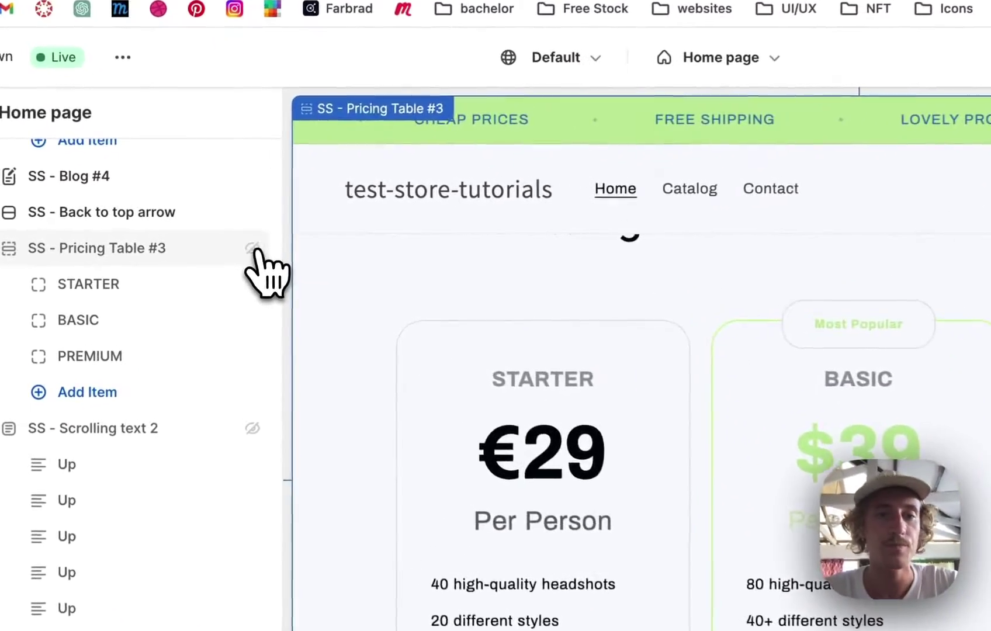
pyautogui.click(231, 234)
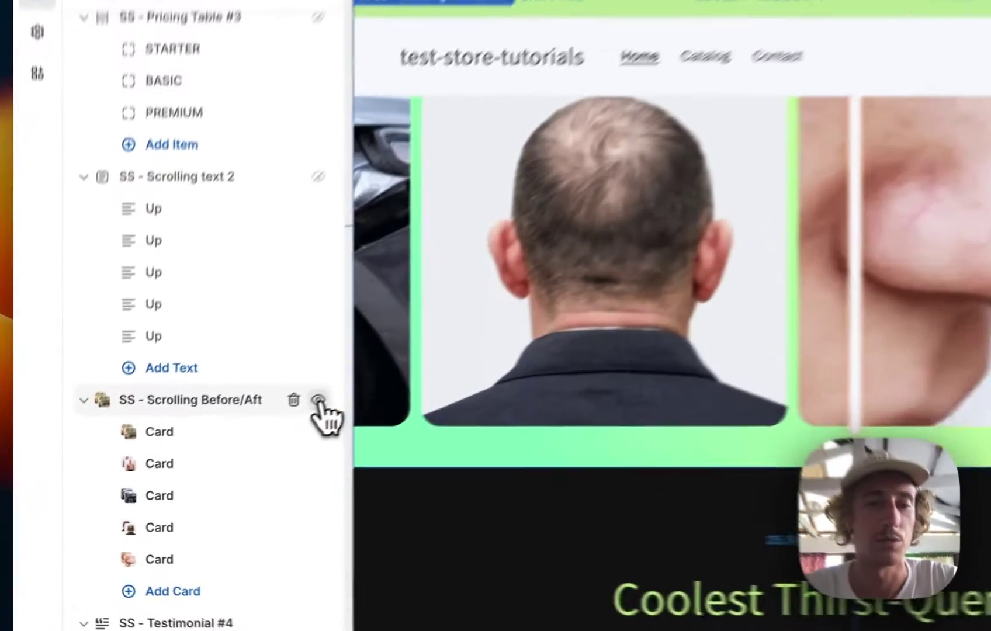
pyautogui.click(231, 442)
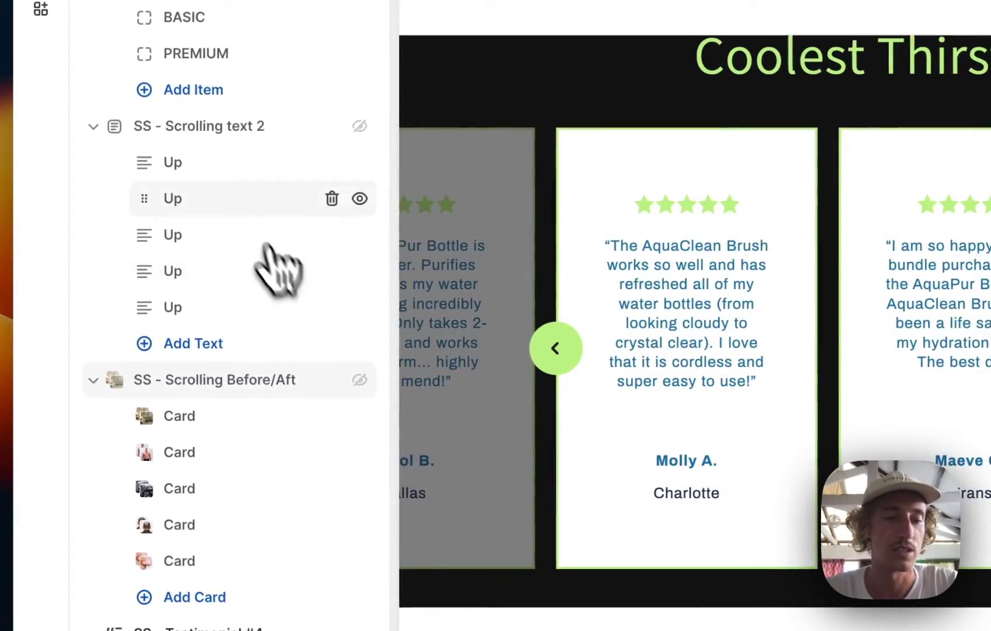
pyautogui.scroll(-10, 236, 239)
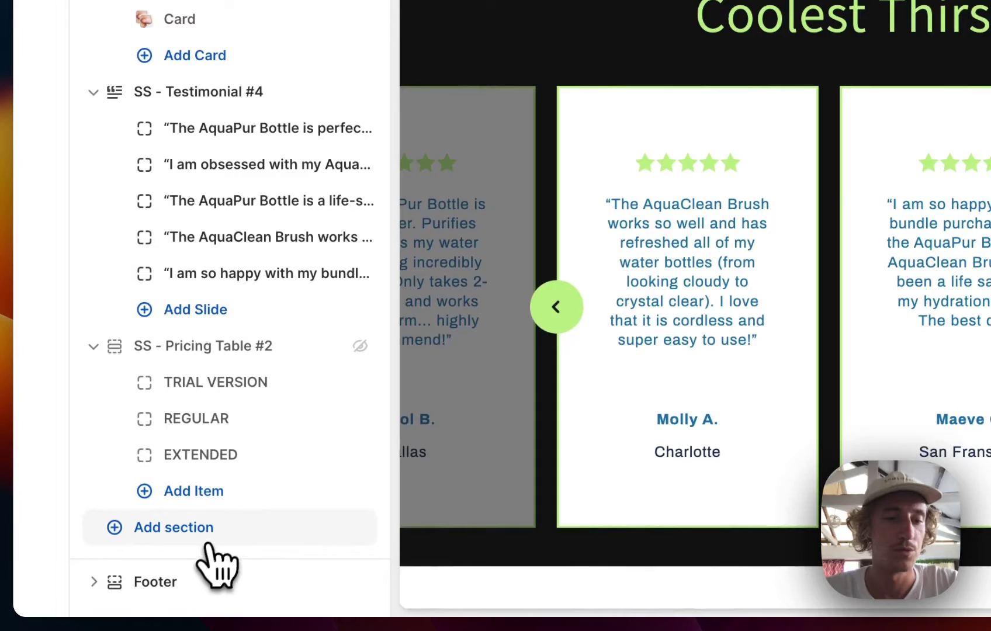
# Step: Add a new Pricing Table #3 section with Starter, Basic and Premium cards to the home page
pyautogui.click(204, 540)
pyautogui.write('prici')
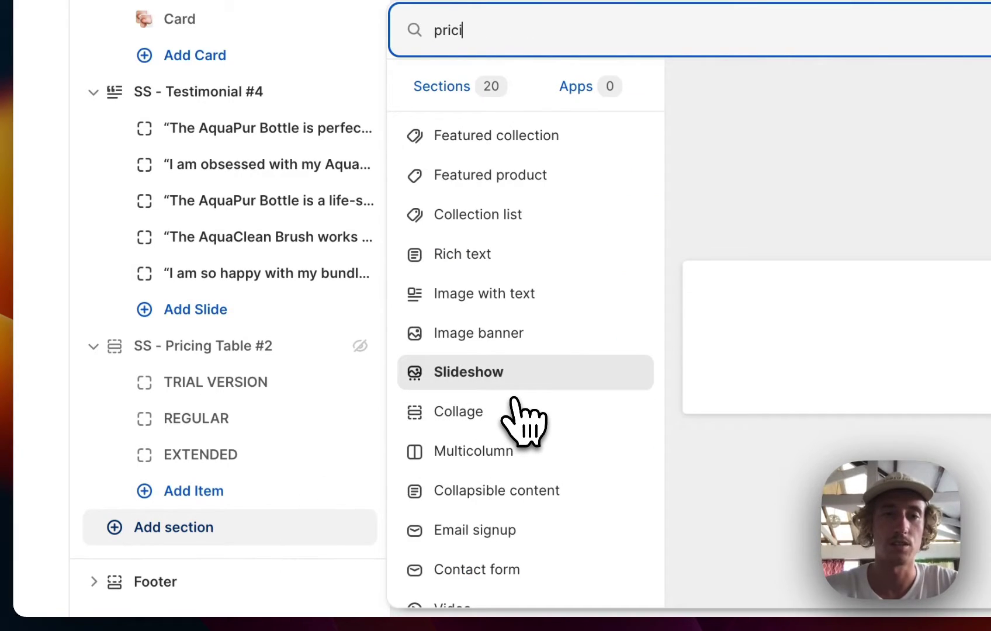
pyautogui.write('ng')
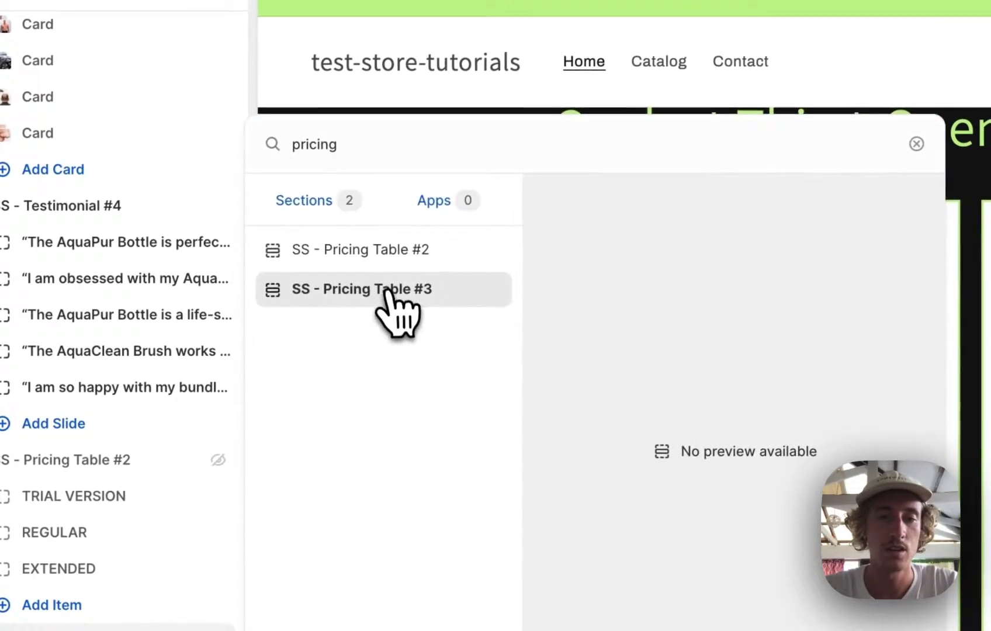
pyautogui.click(393, 290)
pyautogui.scroll(-3, 187, 400)
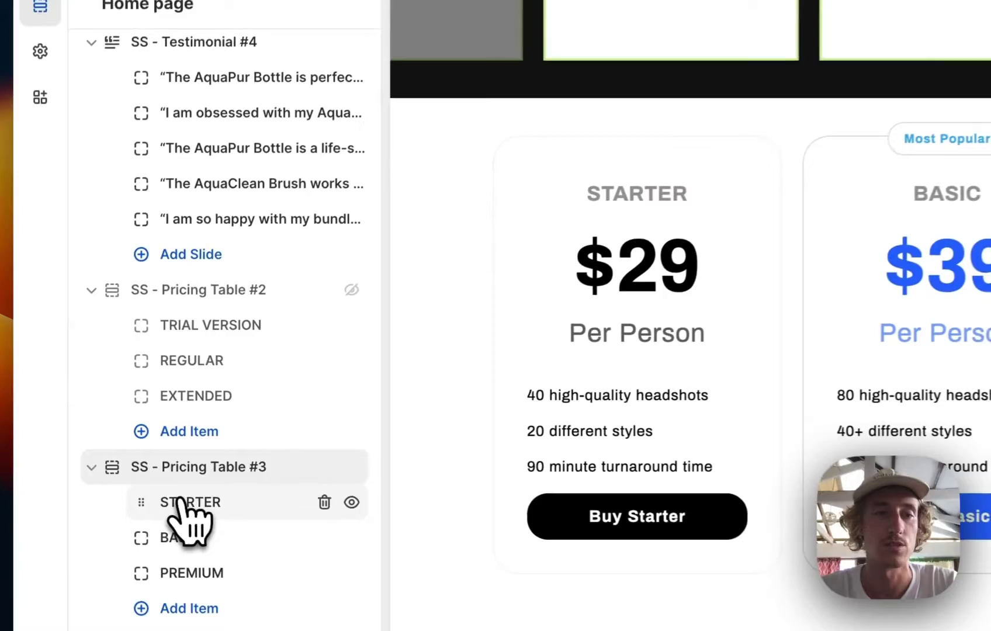
# Step: Try an 'Example' badge on the STARTER card, then select the text to clear it
pyautogui.click(123, 470)
pyautogui.scroll(-2, 269, 188)
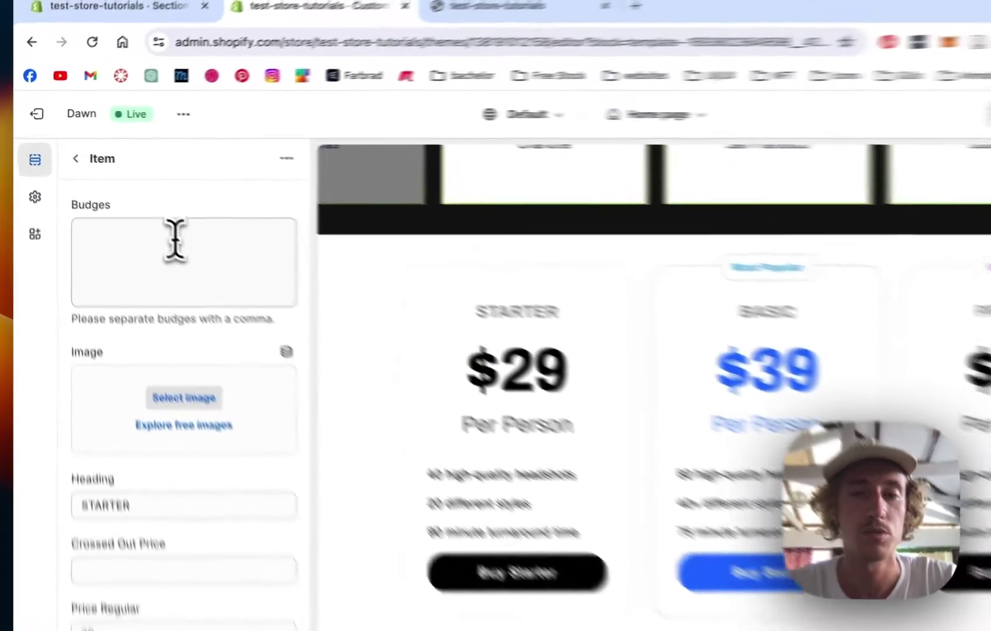
pyautogui.click(142, 211)
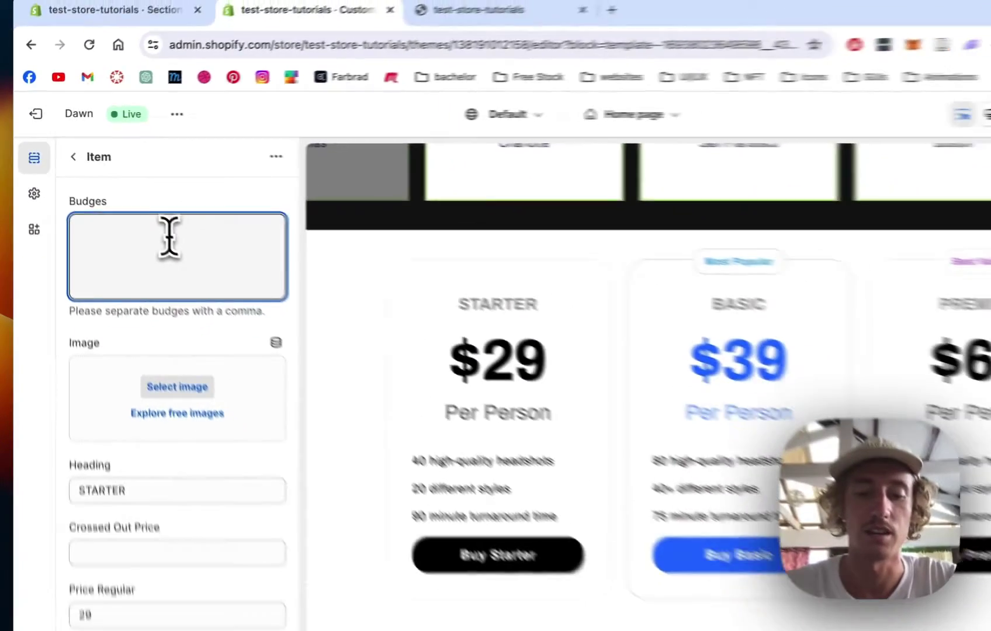
pyautogui.write('Example')
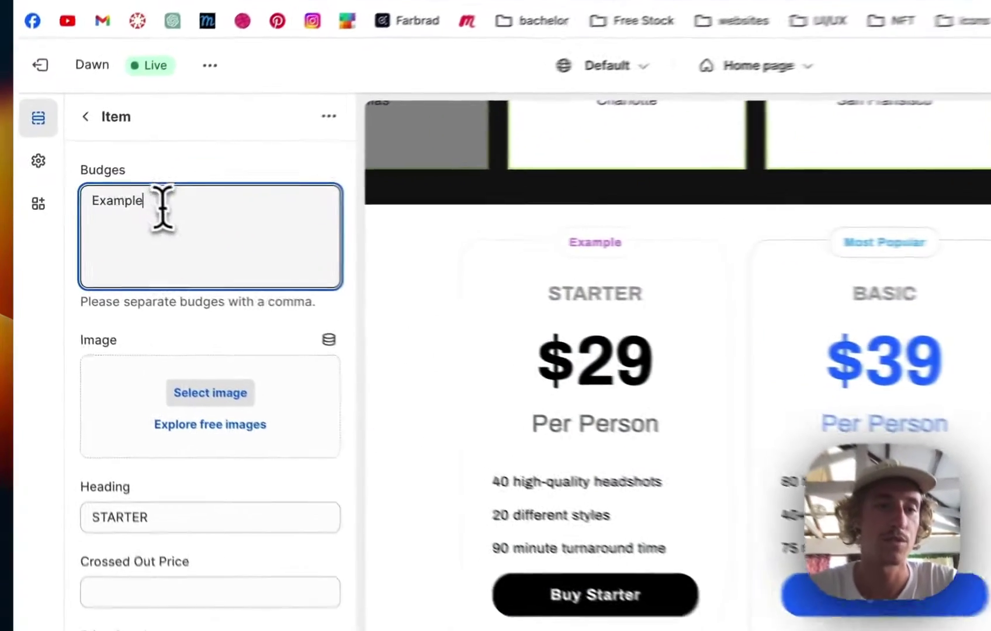
pyautogui.doubleClick(108, 209)
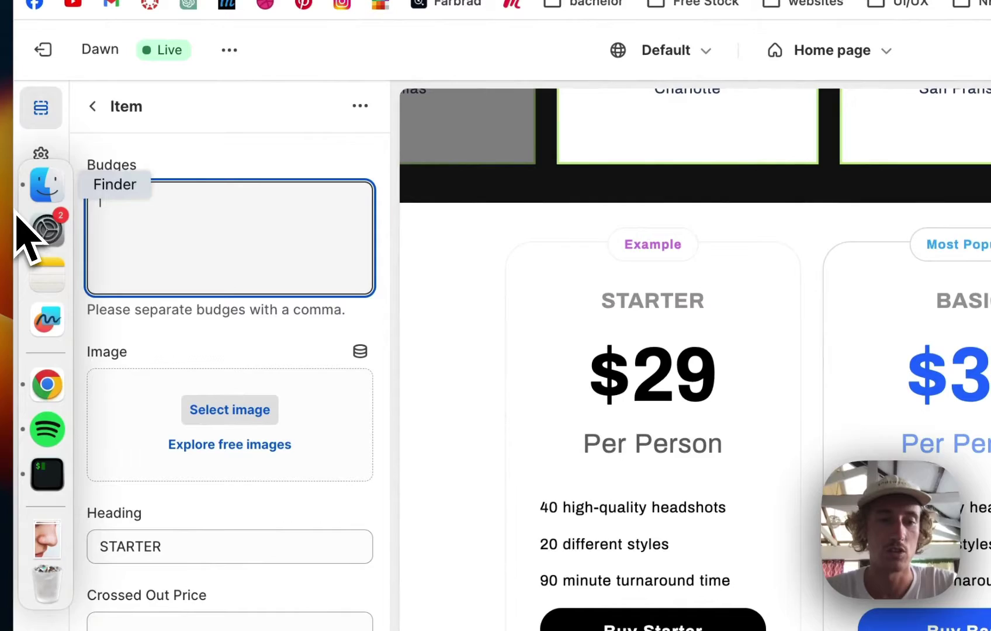
pyautogui.scroll(-10, 114, 406)
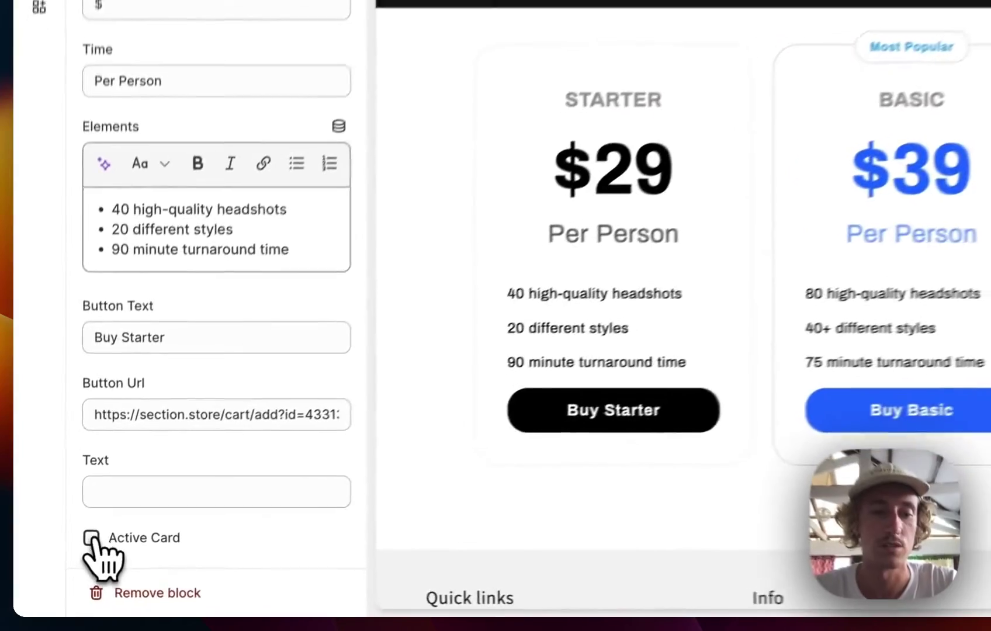
pyautogui.click(92, 538)
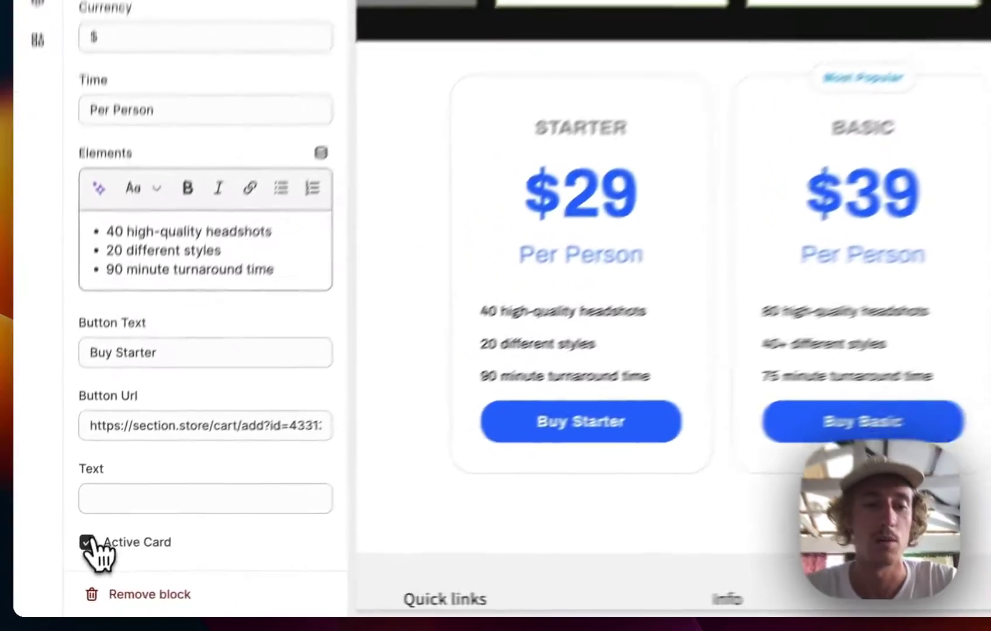
pyautogui.click(65, 564)
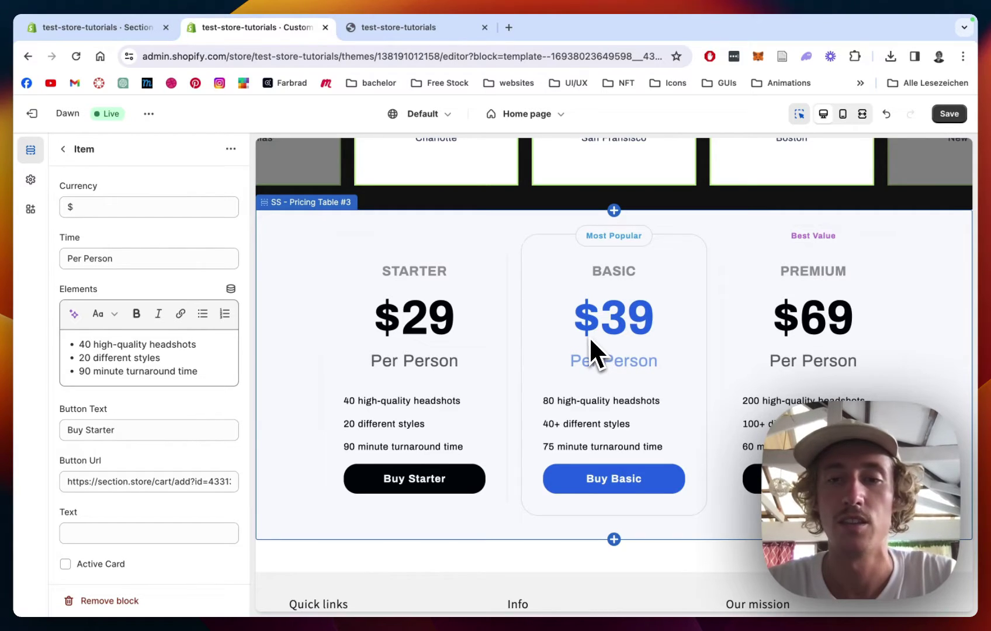
pyautogui.scroll(1, 164, 380)
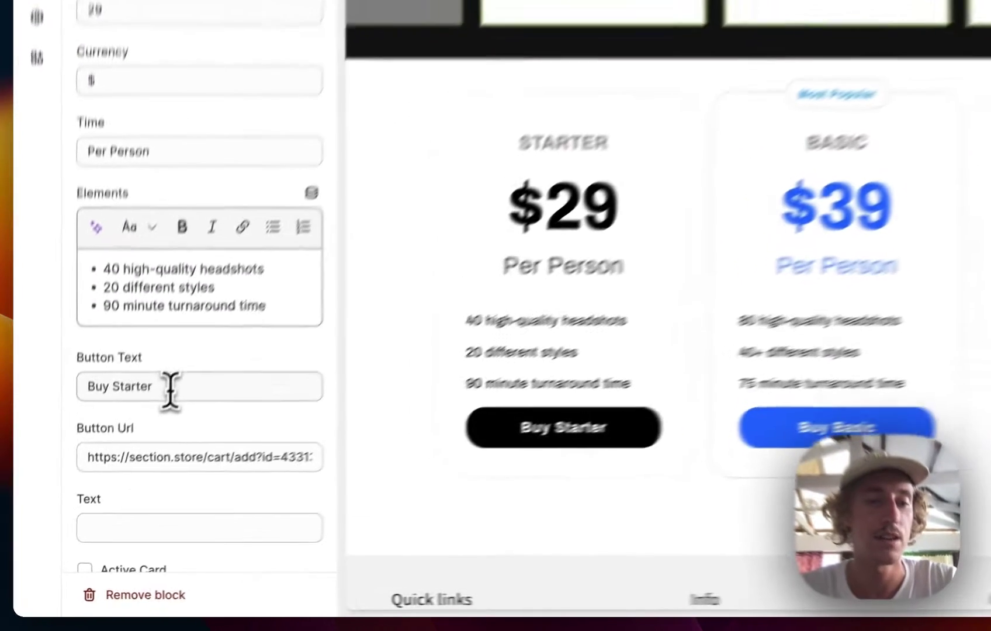
# Step: Rename the first card BEGINNER, with a Buy Beginner button and a regular price of 19
pyautogui.click(127, 450)
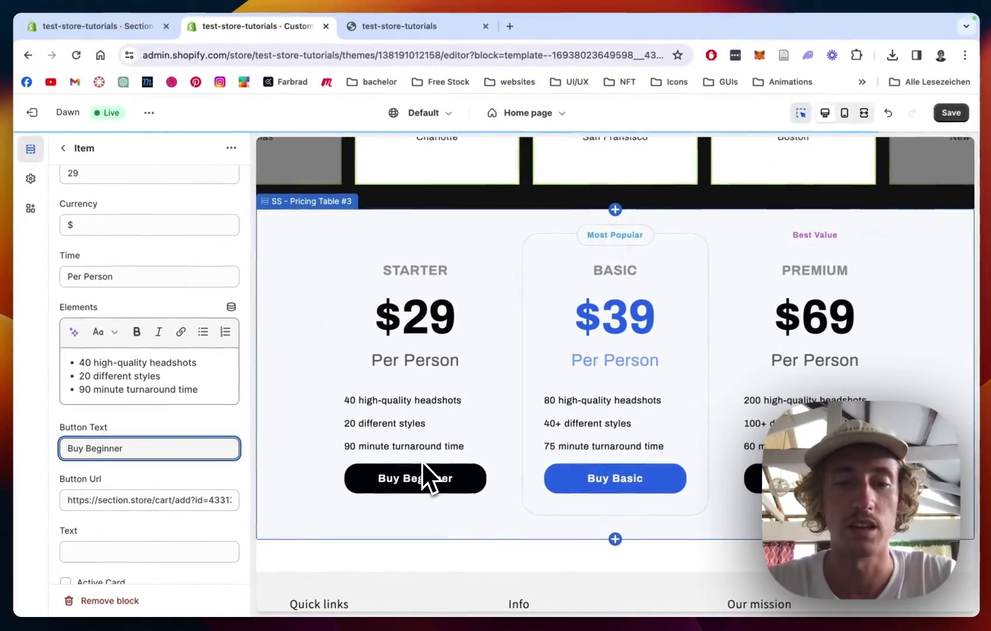
pyautogui.scroll(6, 199, 309)
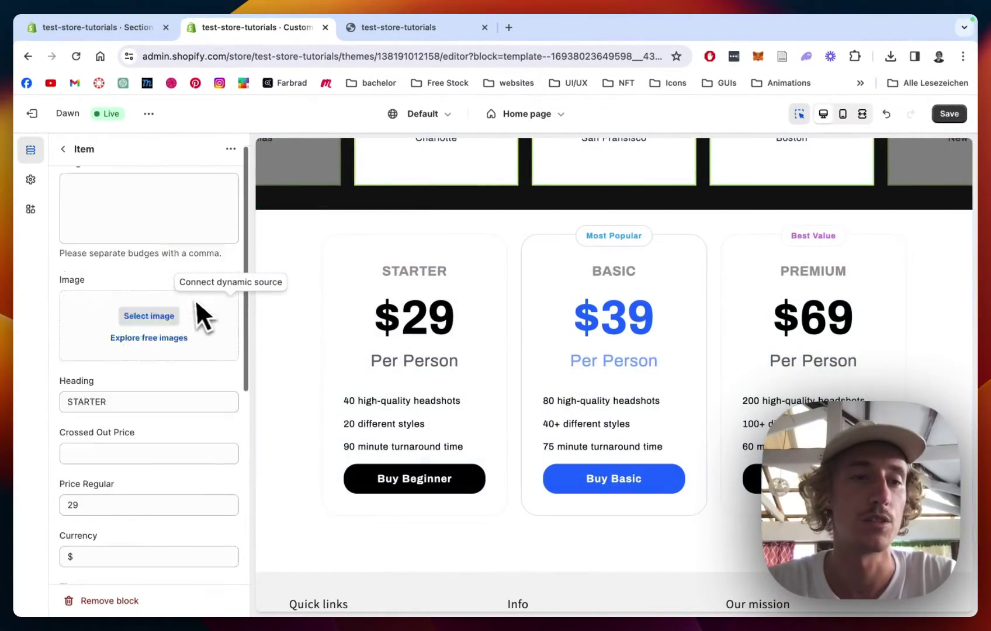
pyautogui.click(147, 425)
pyautogui.press('super+a')
pyautogui.write('BEGI')
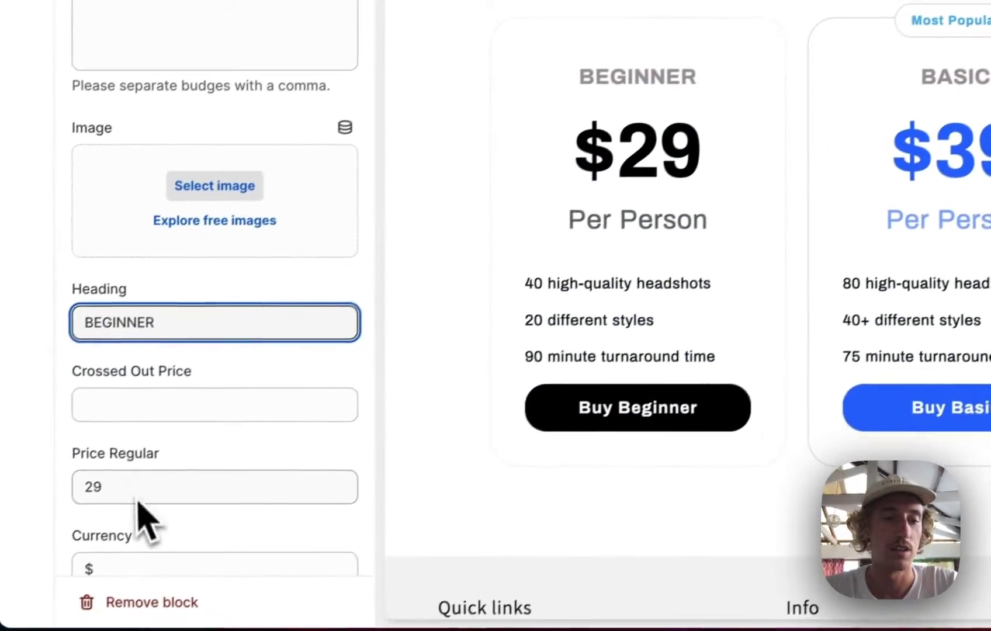
pyautogui.doubleClick(12, 575)
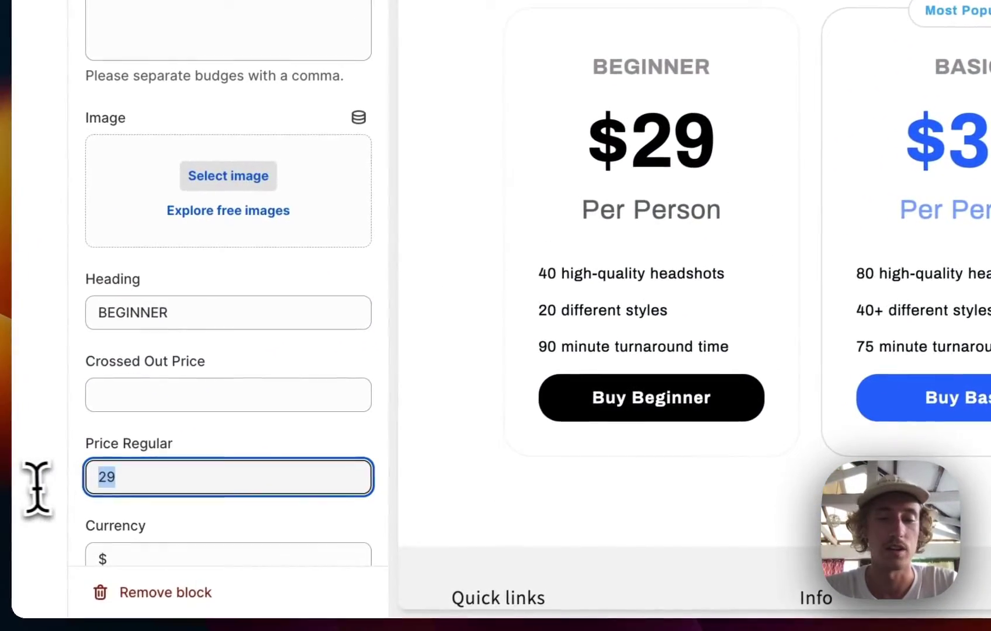
pyautogui.write('19')
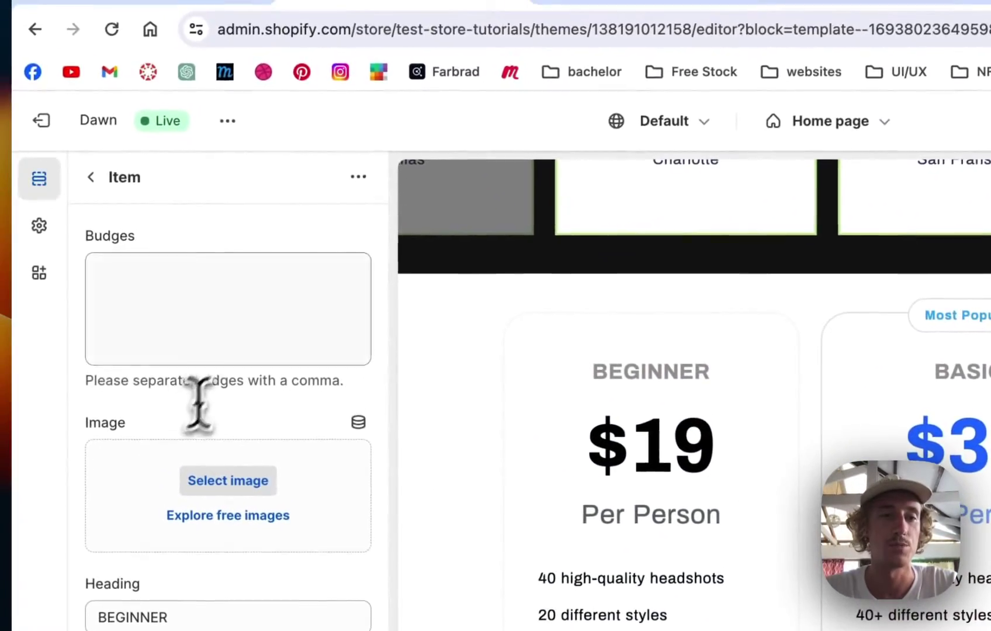
pyautogui.click(97, 177)
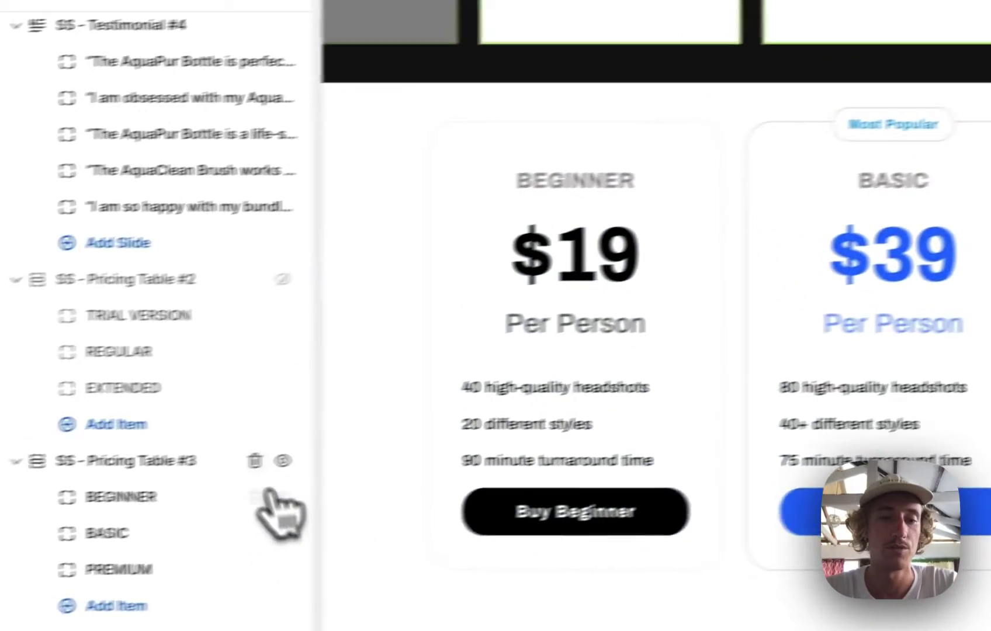
# Step: Delete the Pricing Table #3 section and undo the deletion to restore it
pyautogui.click(329, 448)
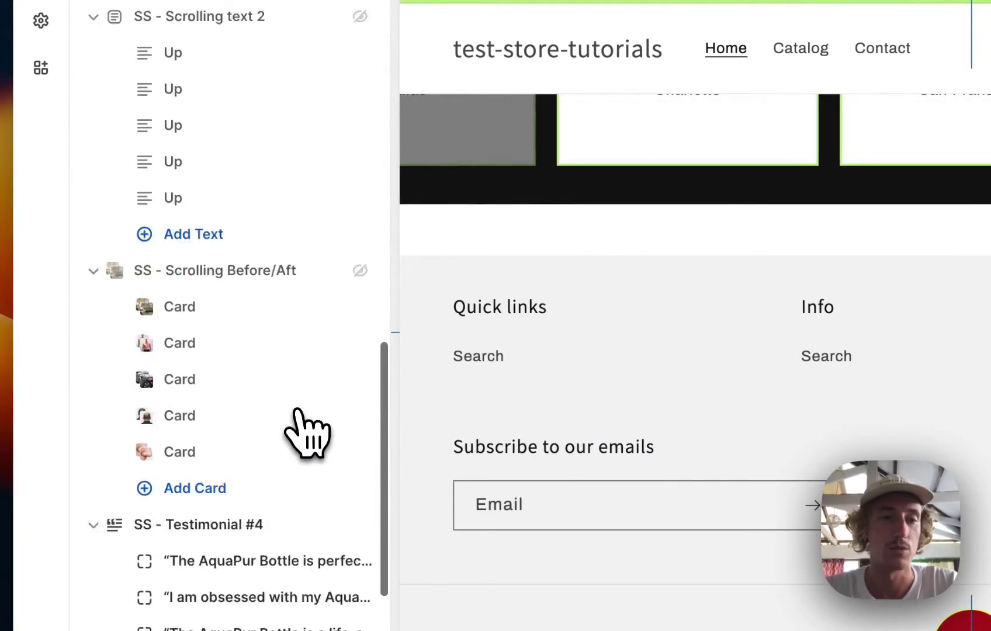
pyautogui.press('super+z')
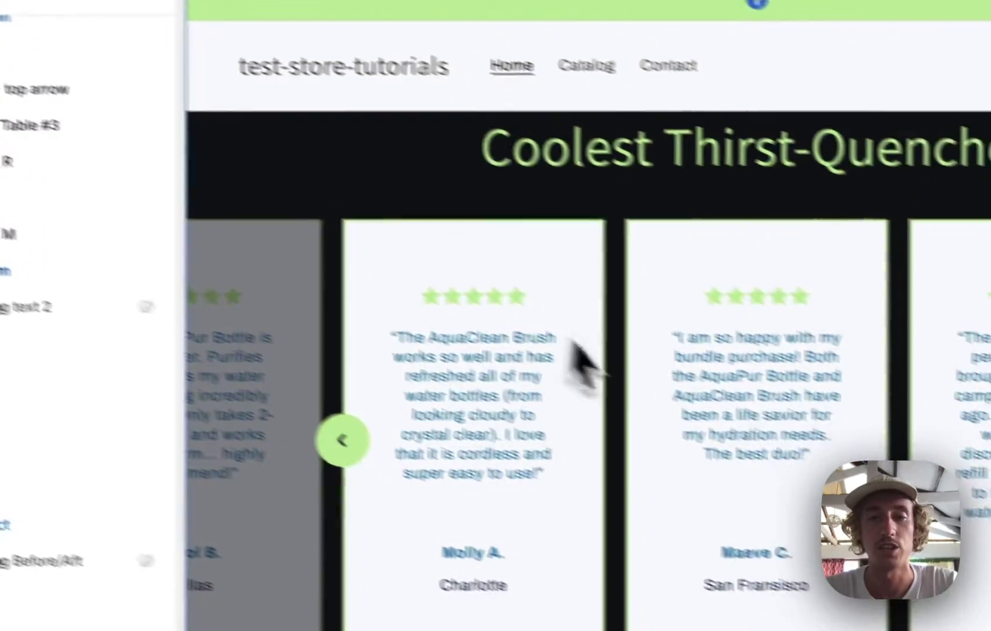
pyautogui.scroll(-5, 695, 418)
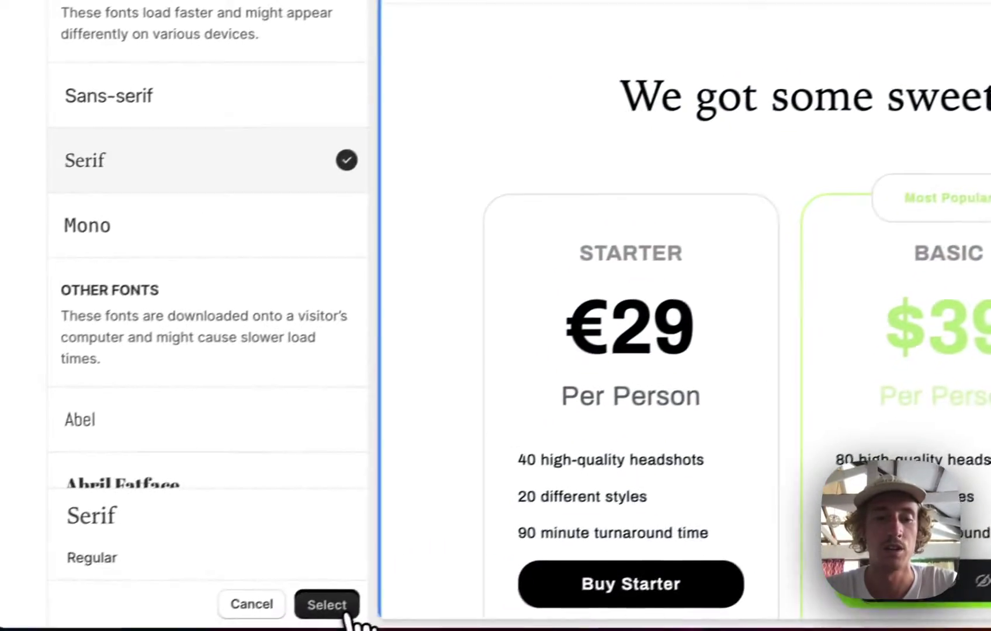
pyautogui.click(327, 605)
pyautogui.scroll(-3, 265, 261)
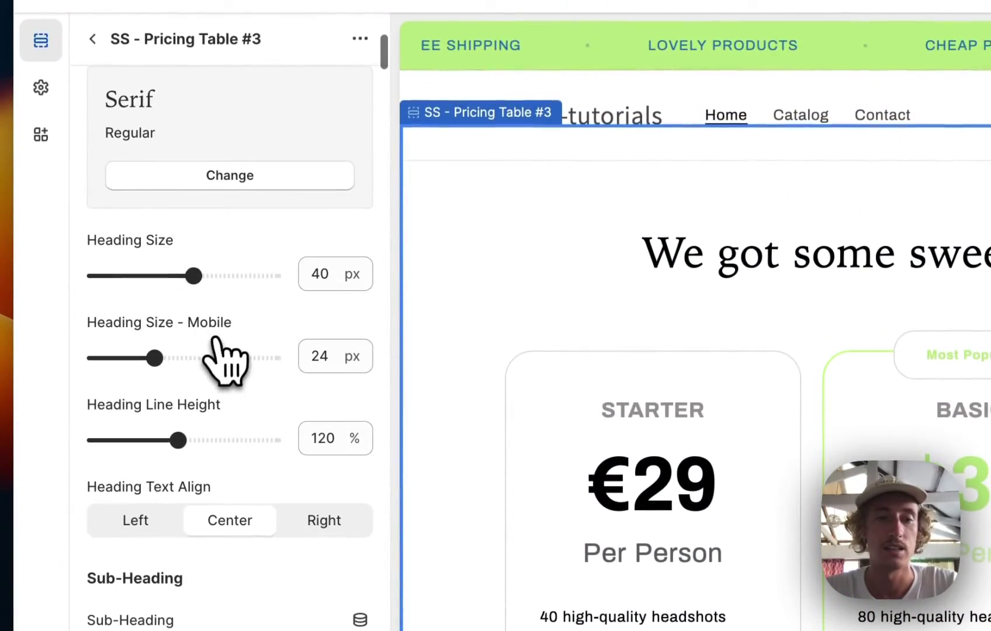
pyautogui.moveTo(202, 277); pyautogui.dragTo(217, 278)
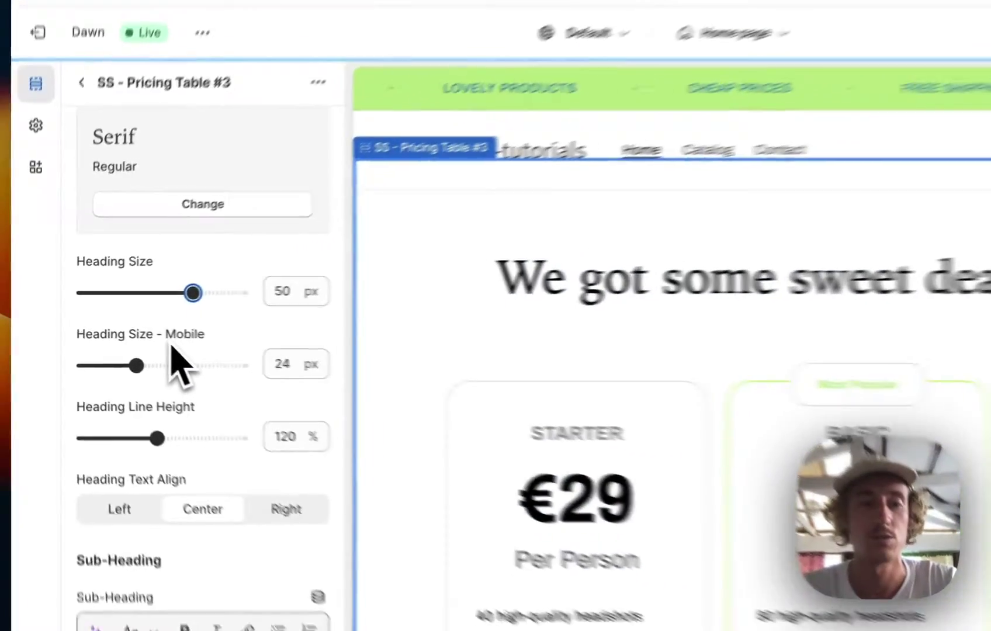
pyautogui.scroll(-5, 198, 444)
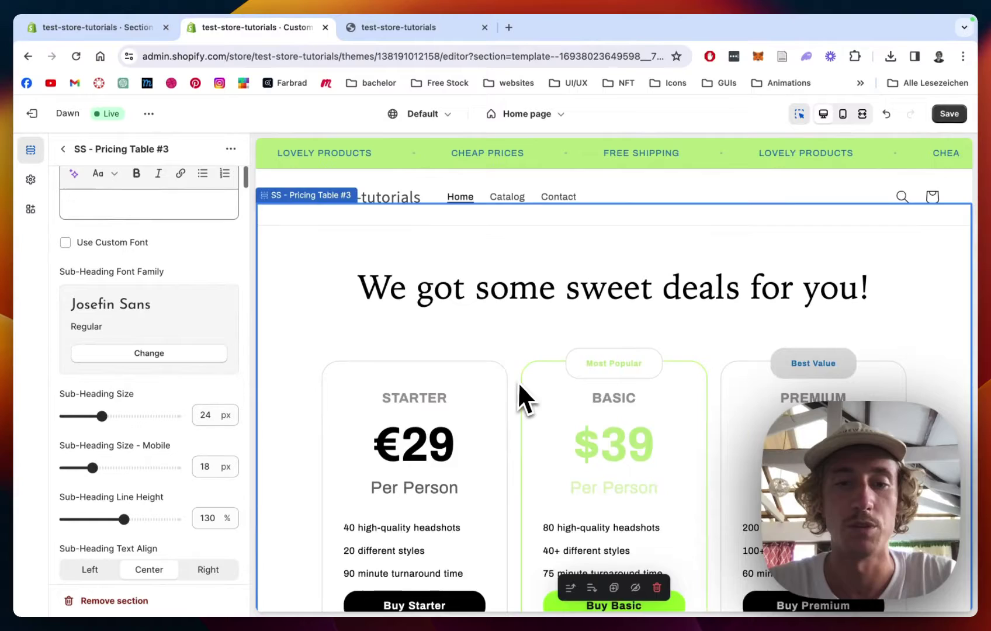
pyautogui.scroll(-2, 518, 383)
pyautogui.scroll(-4, 118, 429)
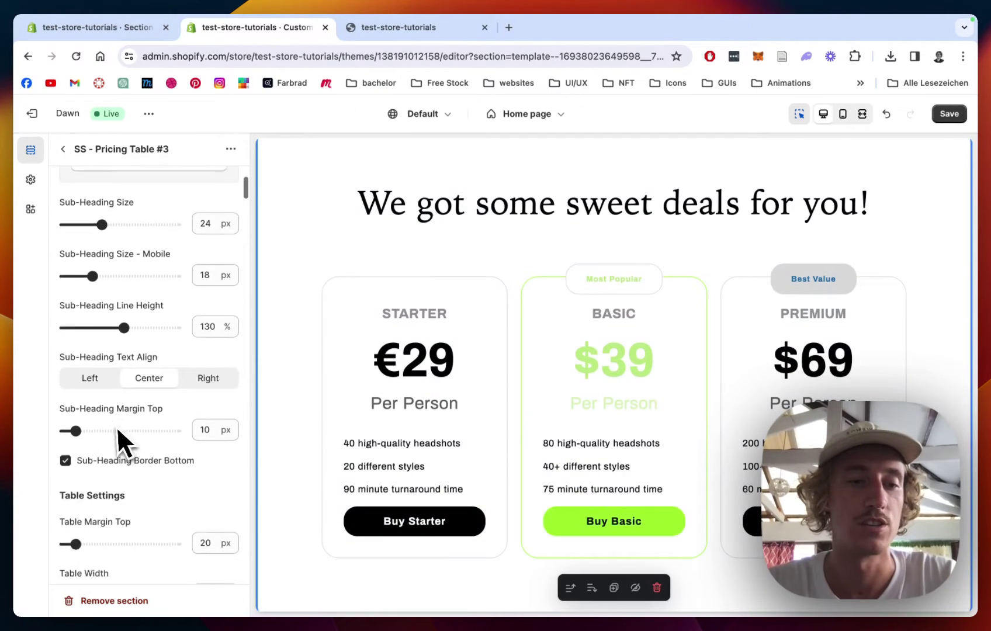
pyautogui.scroll(-5, 119, 442)
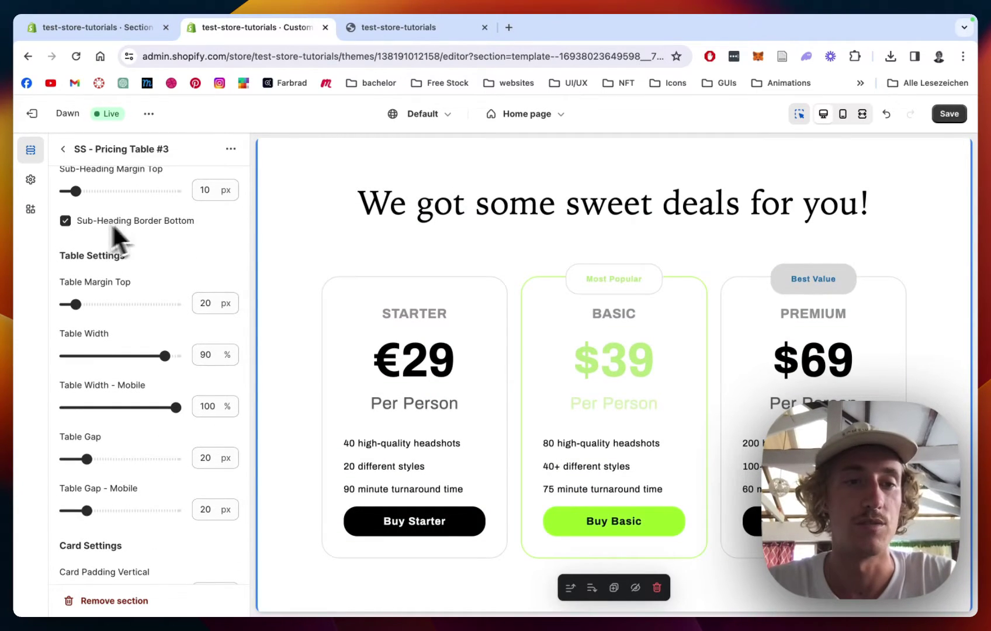
pyautogui.scroll(-1, 129, 221)
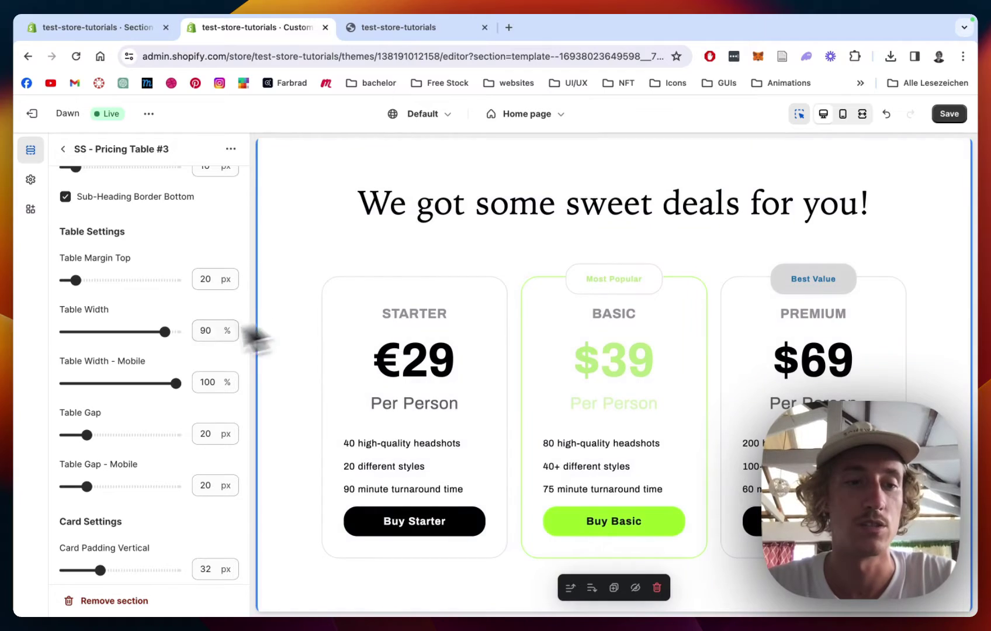
pyautogui.scroll(-3, 169, 345)
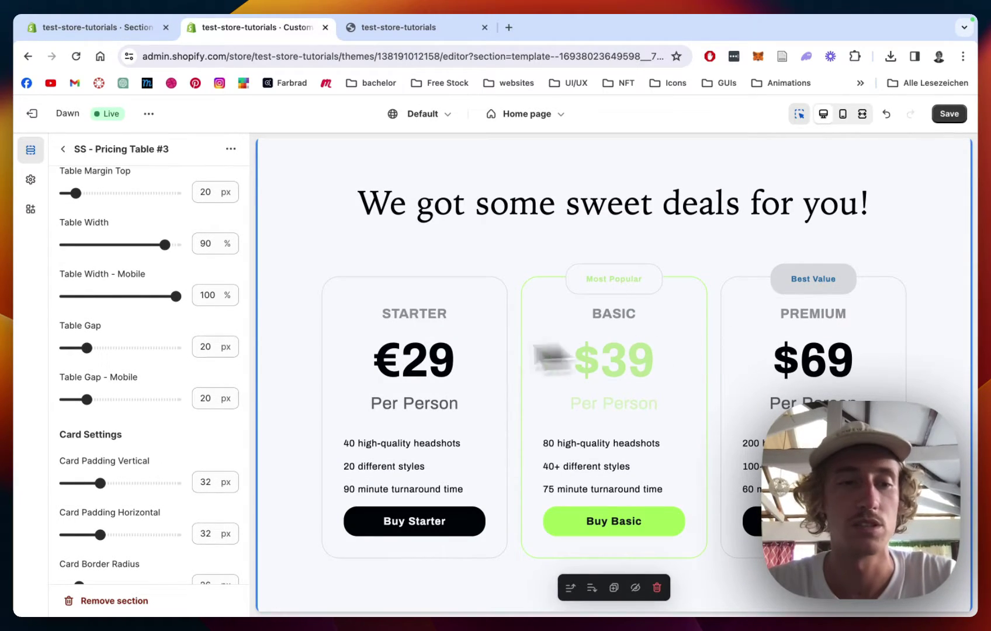
pyautogui.scroll(-14, 159, 368)
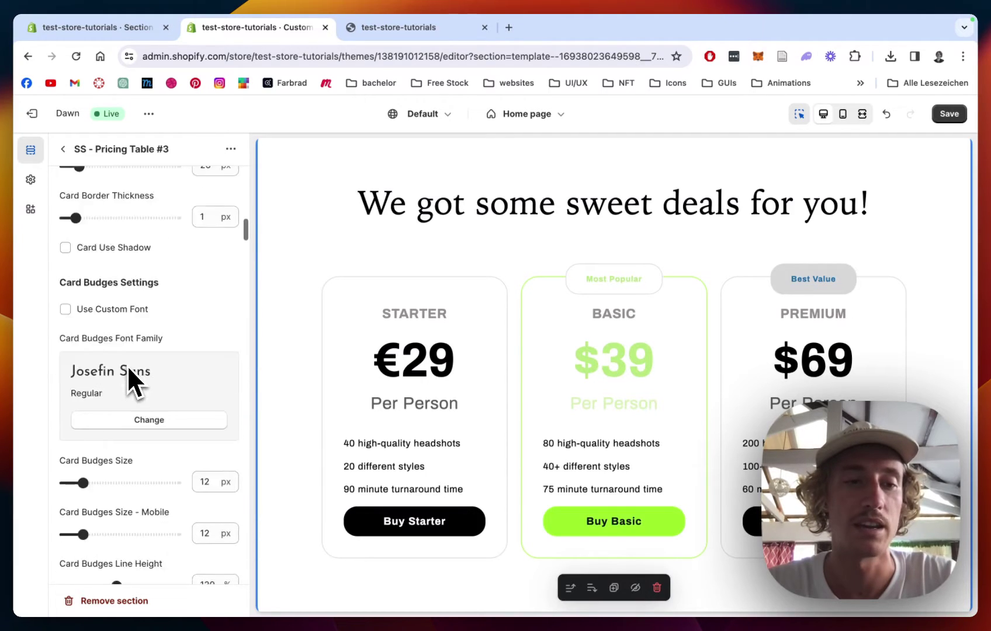
pyautogui.scroll(-10, 128, 365)
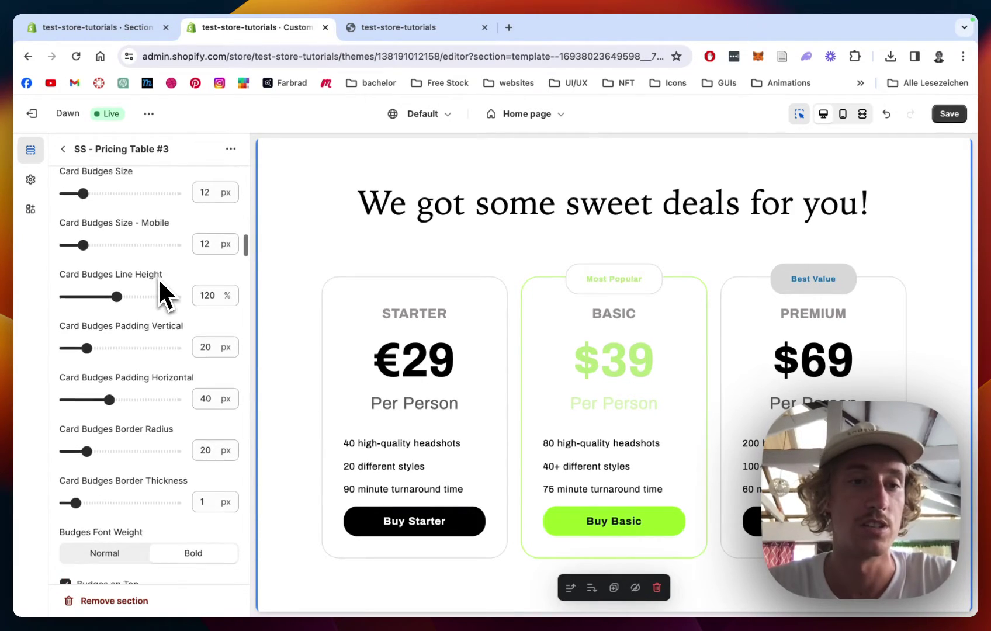
pyautogui.scroll(-10, 128, 293)
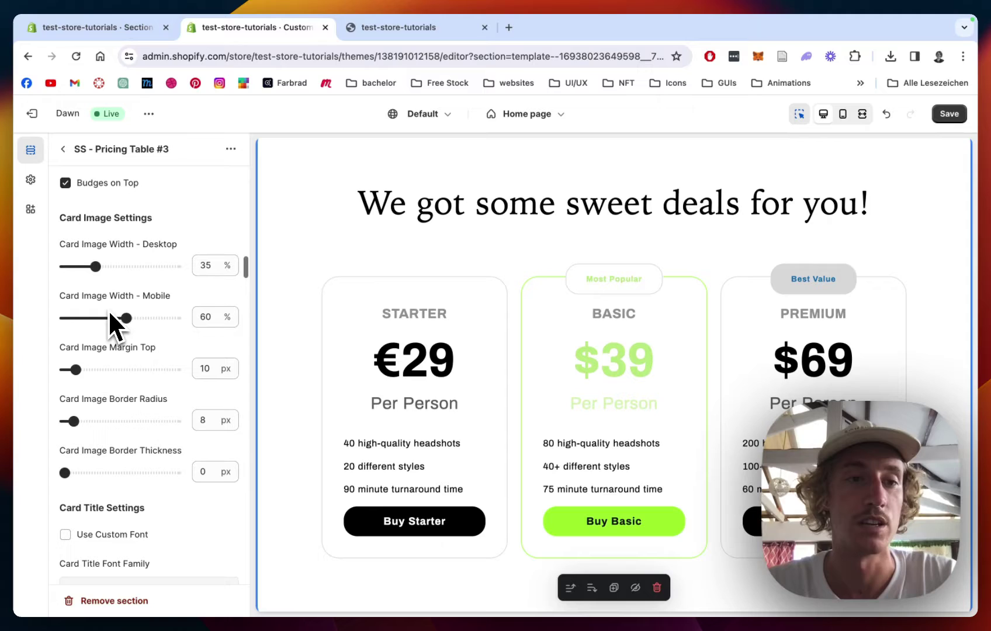
pyautogui.scroll(-10, 109, 316)
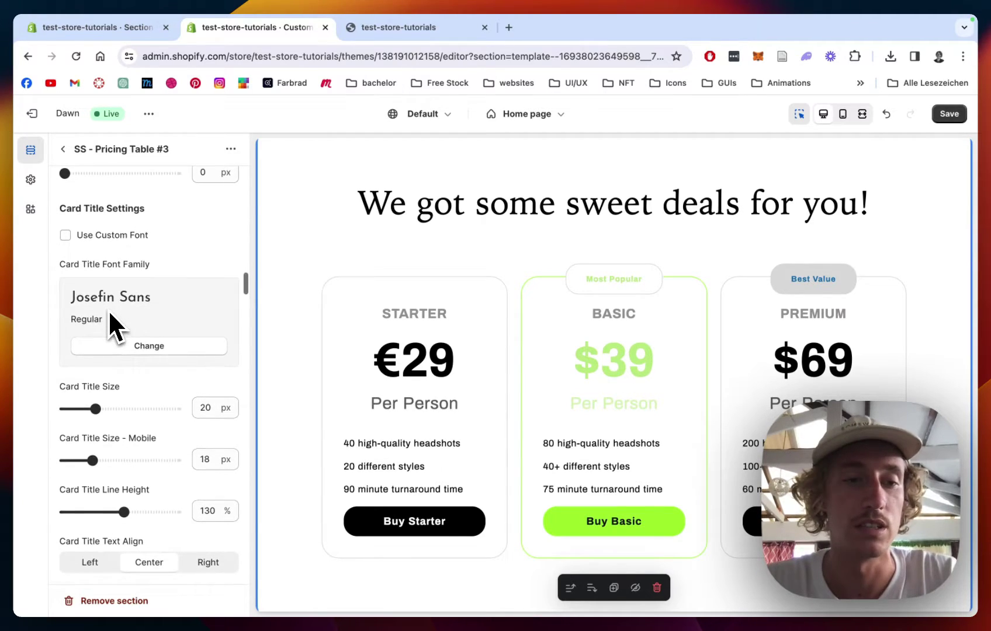
pyautogui.scroll(-4, 109, 309)
pyautogui.scroll(-1, 245, 259)
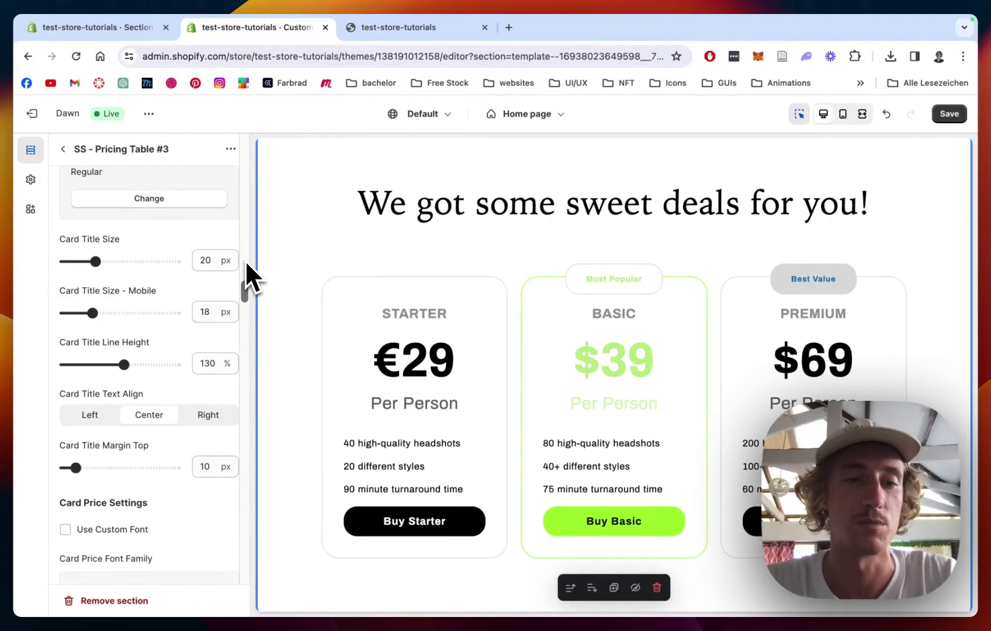
pyautogui.scroll(-5, 245, 259)
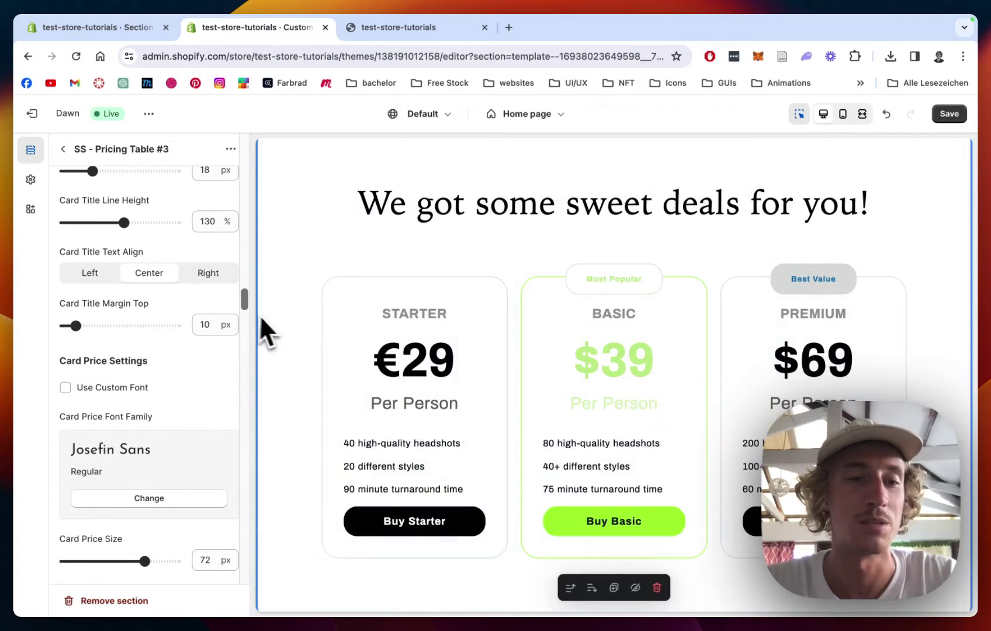
pyautogui.scroll(-3, 228, 321)
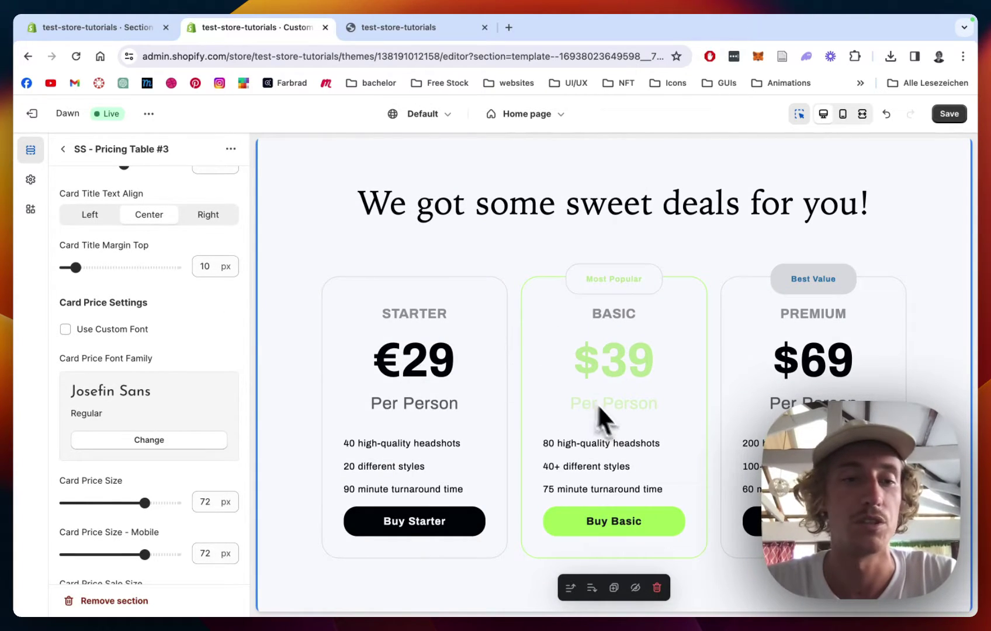
pyautogui.scroll(-15, 129, 345)
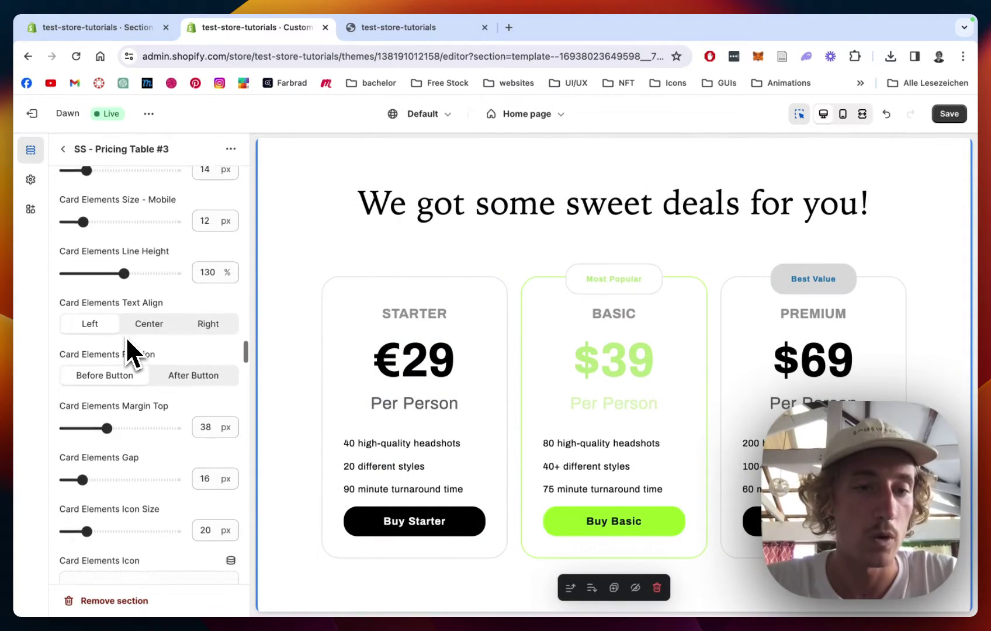
pyautogui.scroll(-10, 127, 340)
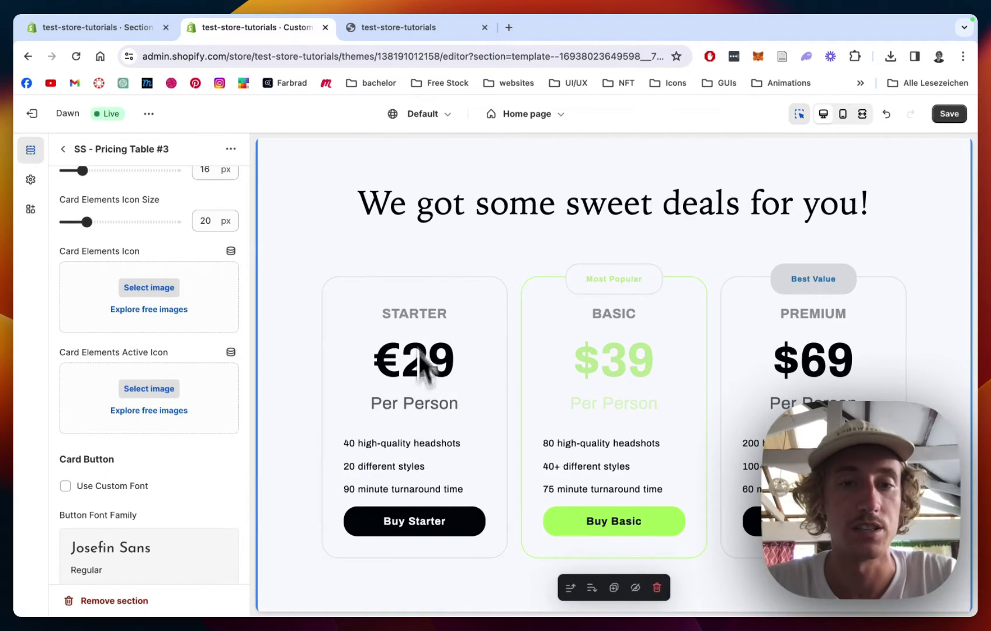
pyautogui.scroll(-15, 175, 266)
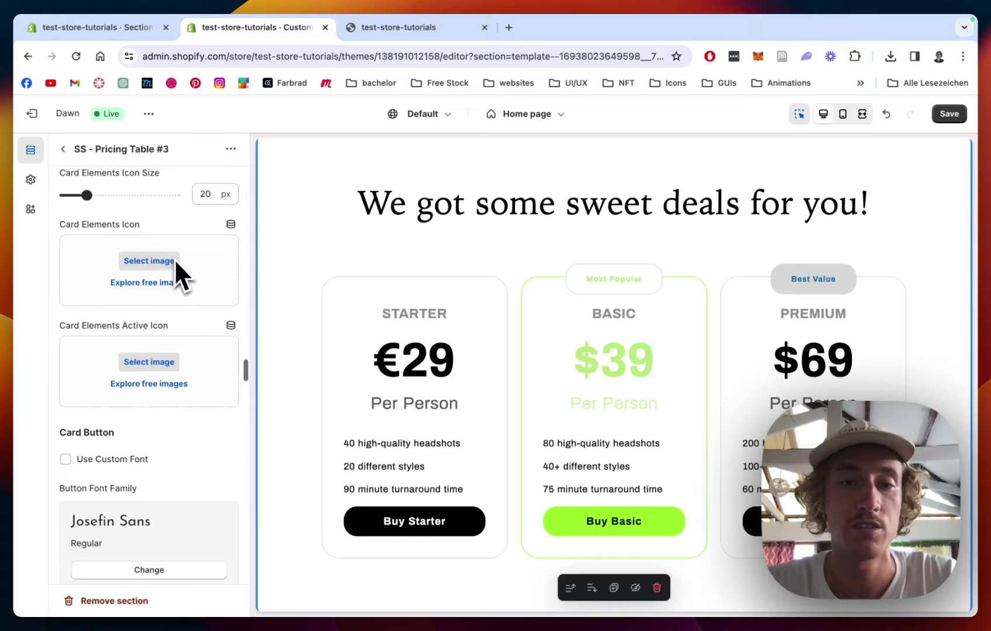
pyautogui.scroll(-15, 178, 271)
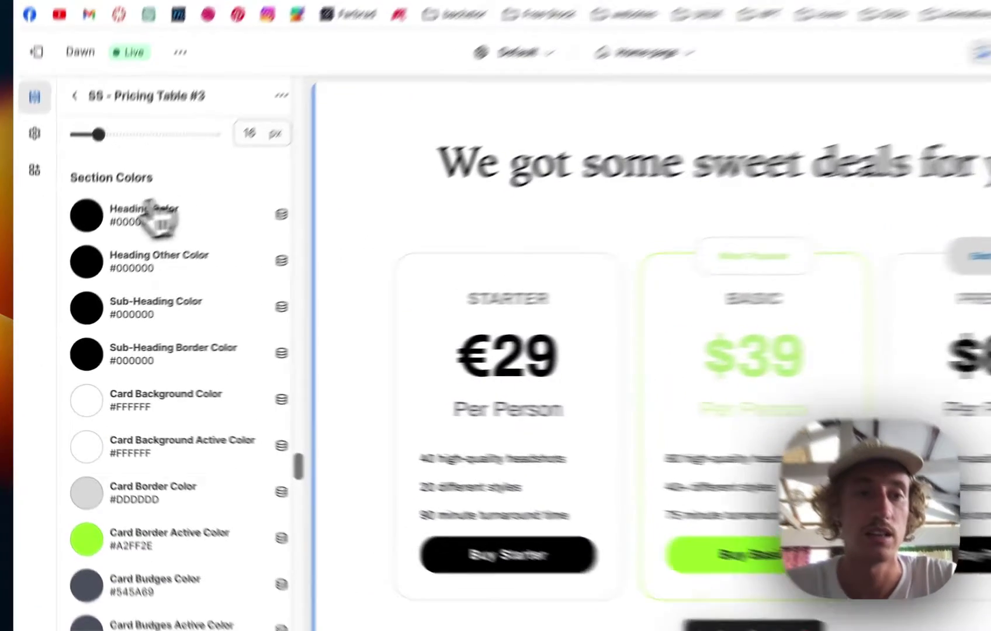
# Step: Set the pricing table heading colour to light green #BFEA88
pyautogui.click(74, 272)
pyautogui.click(178, 511)
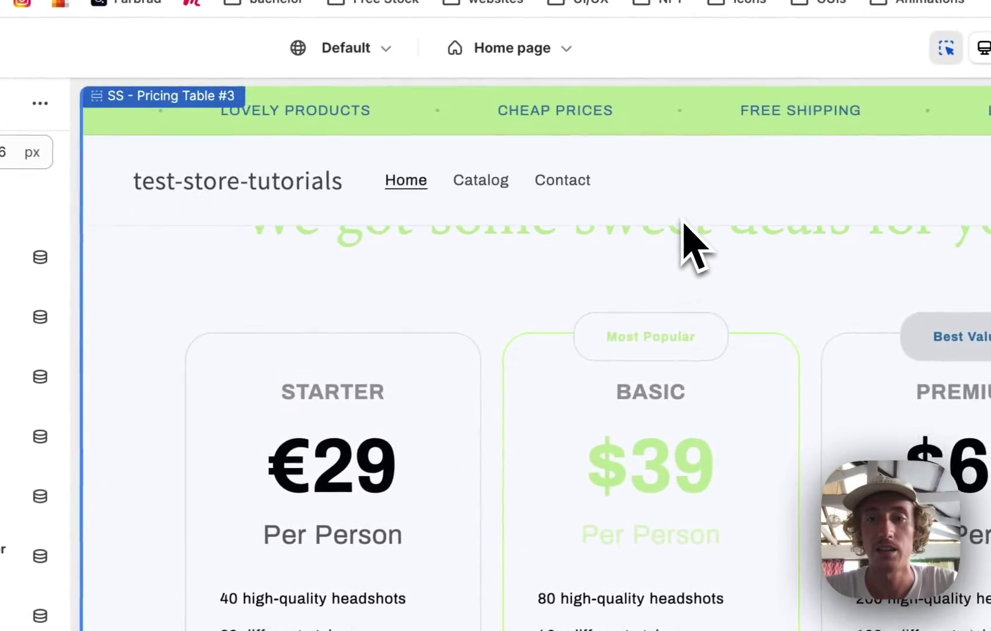
pyautogui.click(17, 268)
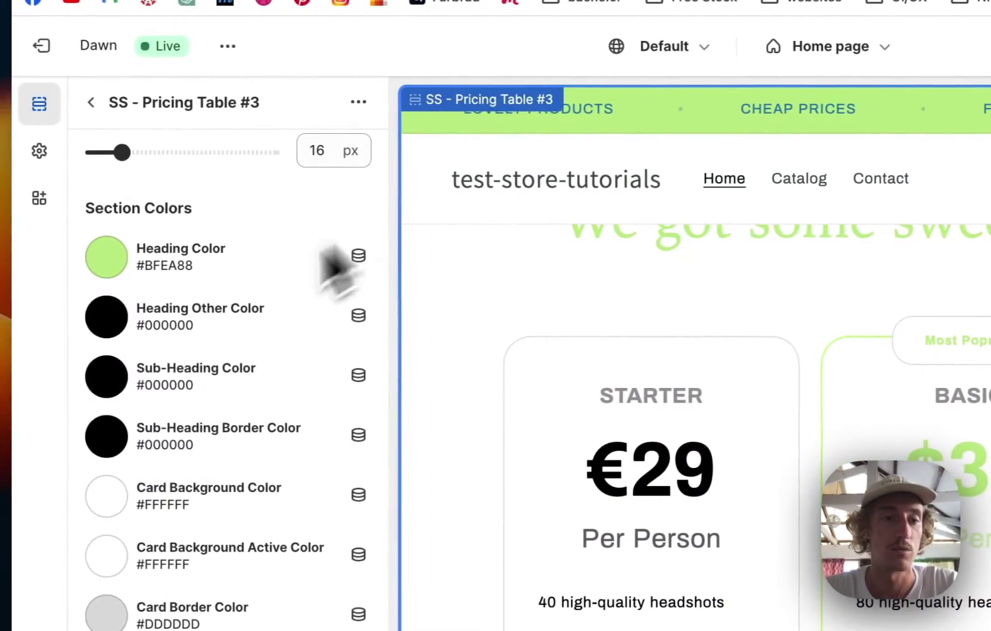
# Step: Make the section background blue and save the theme
pyautogui.scroll(-8, 199, 310)
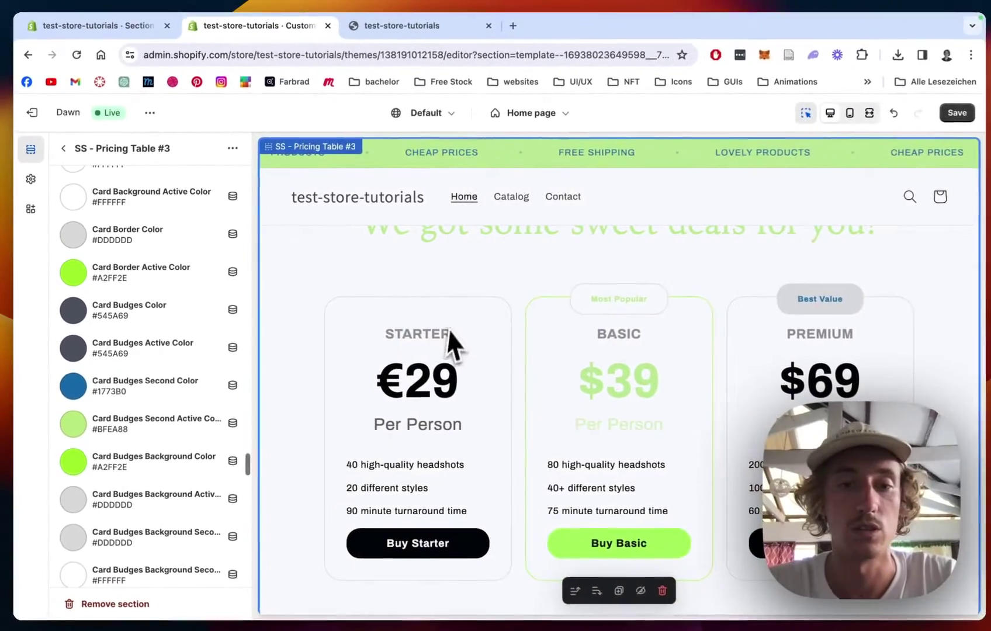
pyautogui.scroll(-2, 331, 409)
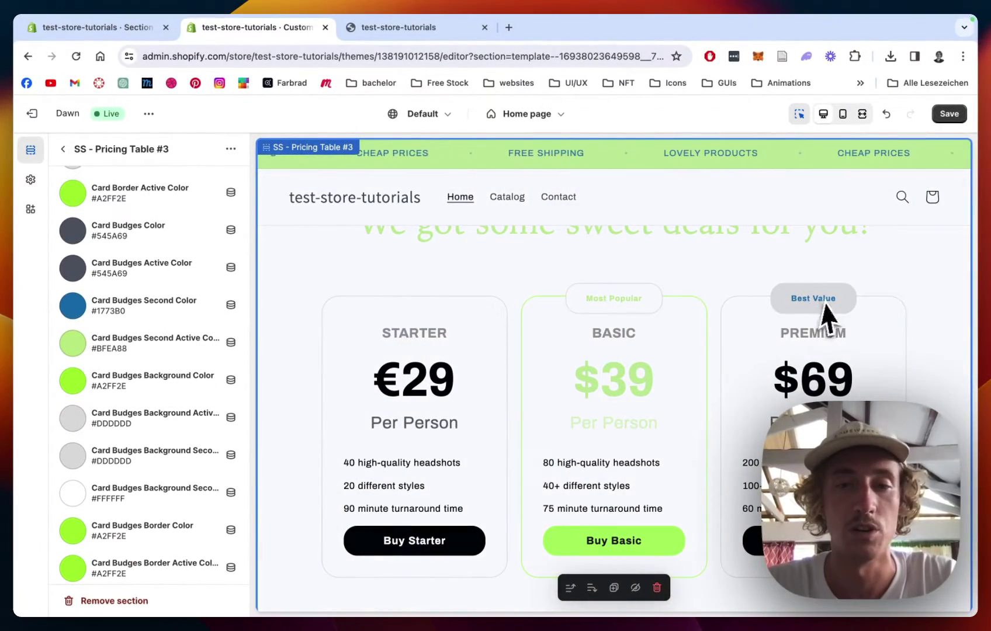
pyautogui.scroll(-5, 195, 325)
pyautogui.scroll(-3, 193, 316)
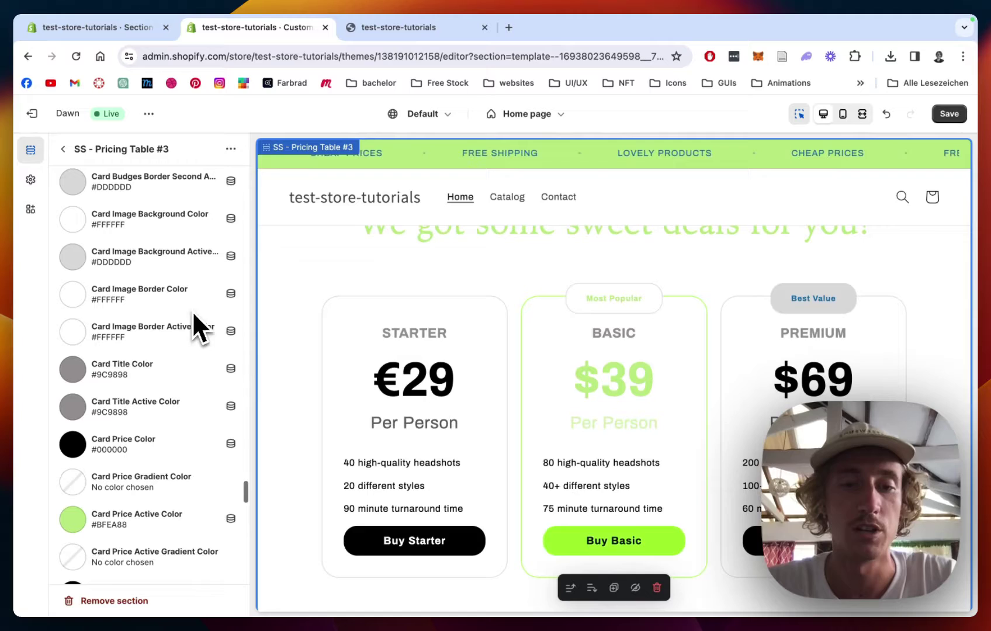
pyautogui.scroll(-10, 225, 310)
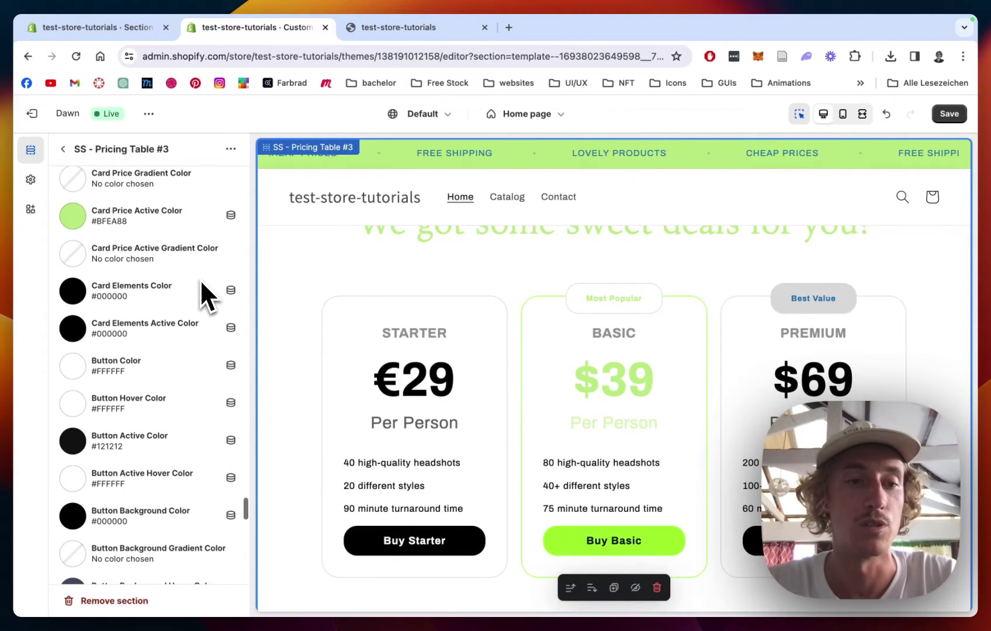
pyautogui.scroll(-8, 200, 279)
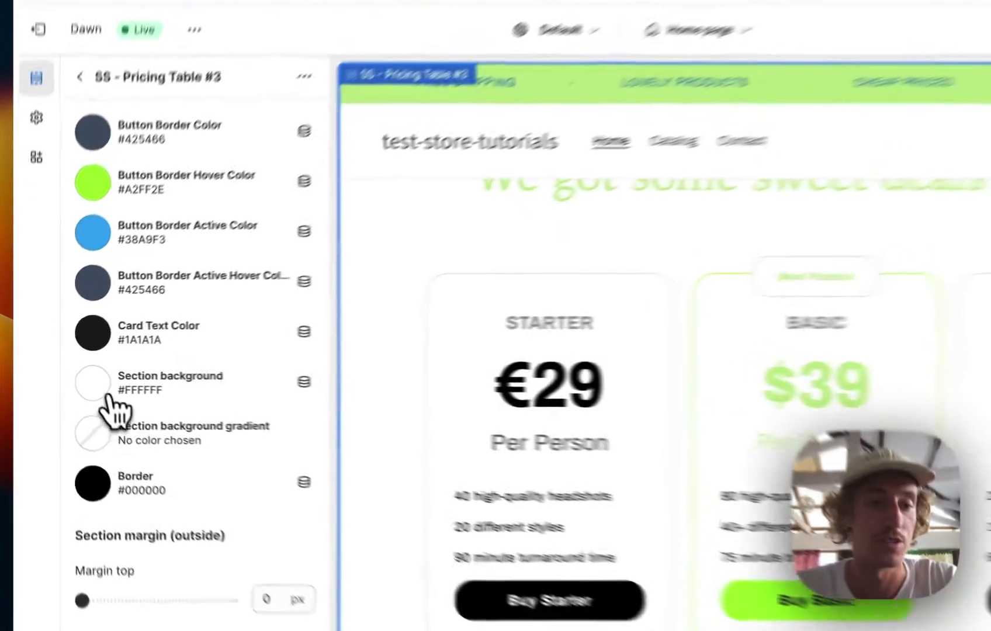
pyautogui.click(70, 381)
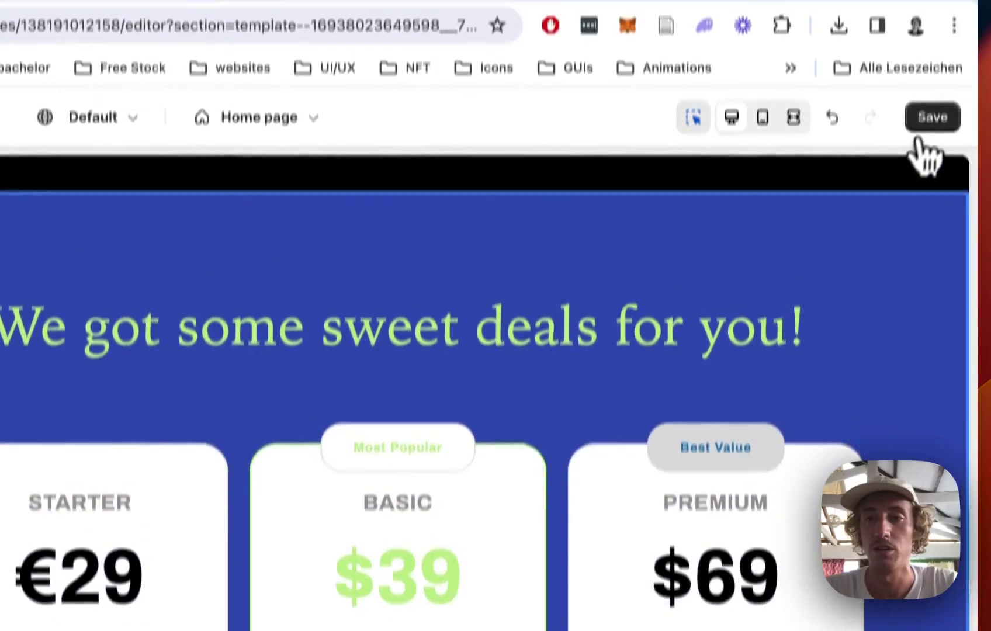
pyautogui.click(933, 52)
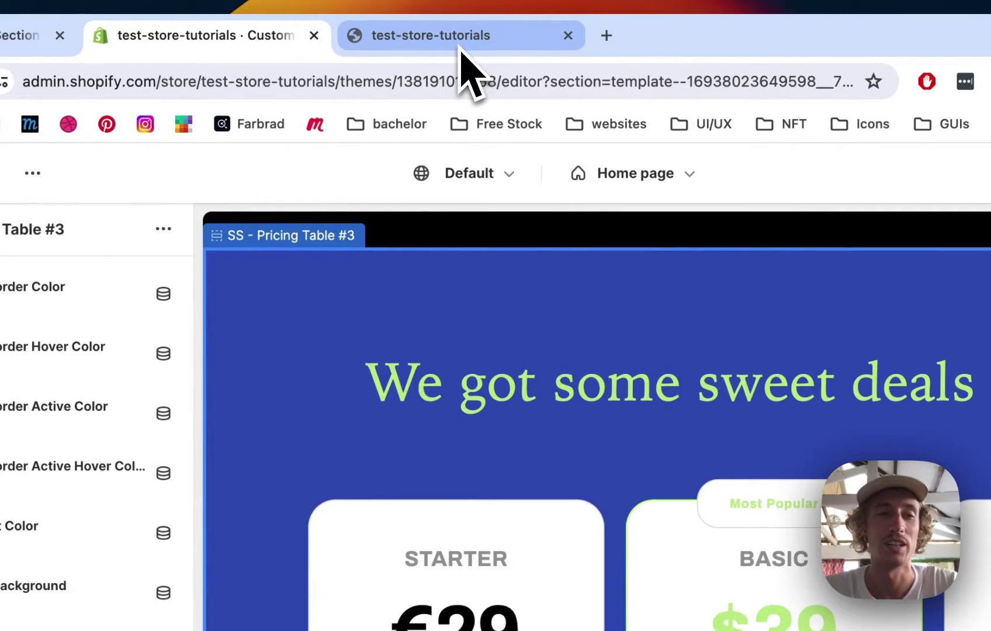
# Step: Reload the live storefront and view the pricing section's blue background and light-green heading
pyautogui.click(460, 47)
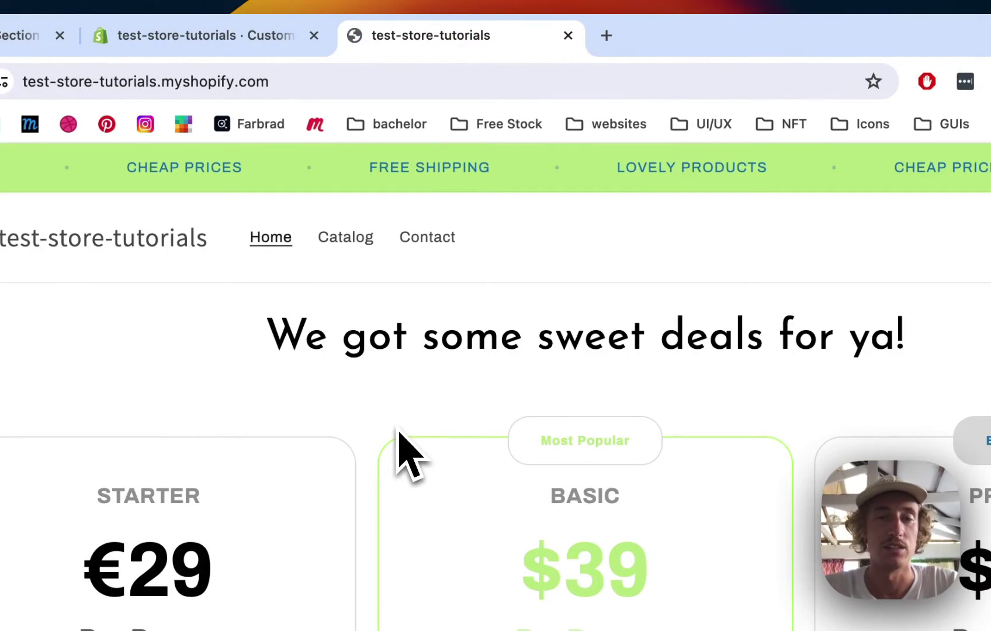
pyautogui.press('super+r')
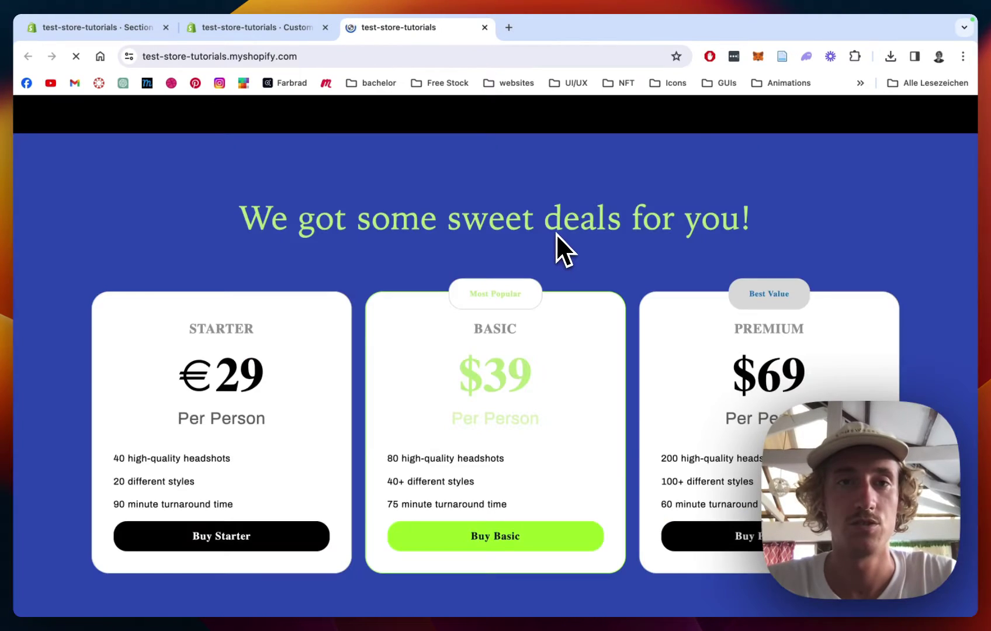
pyautogui.scroll(-1, 555, 233)
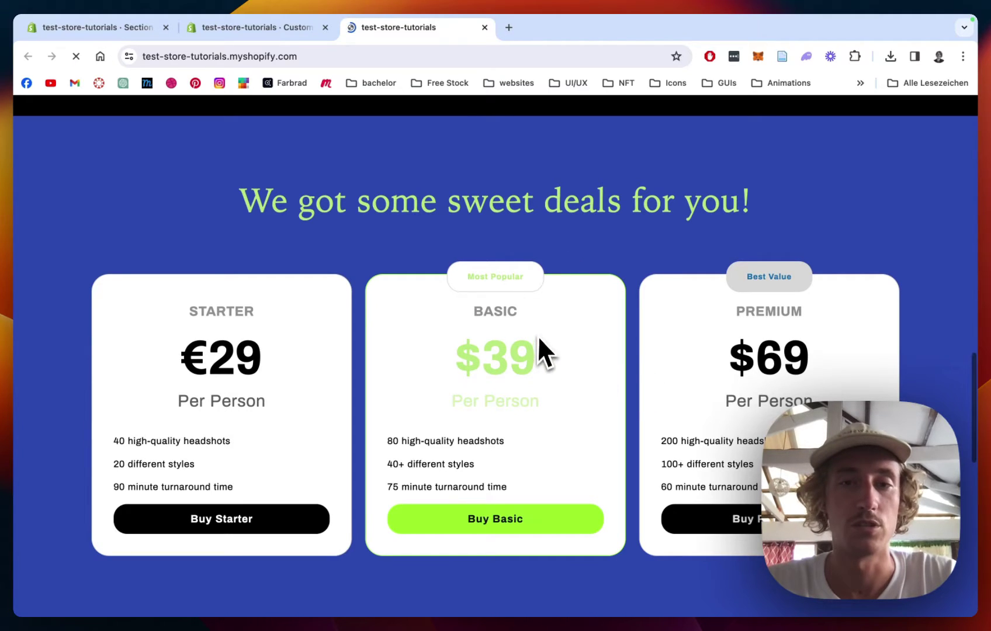
pyautogui.scroll(-1, 602, 262)
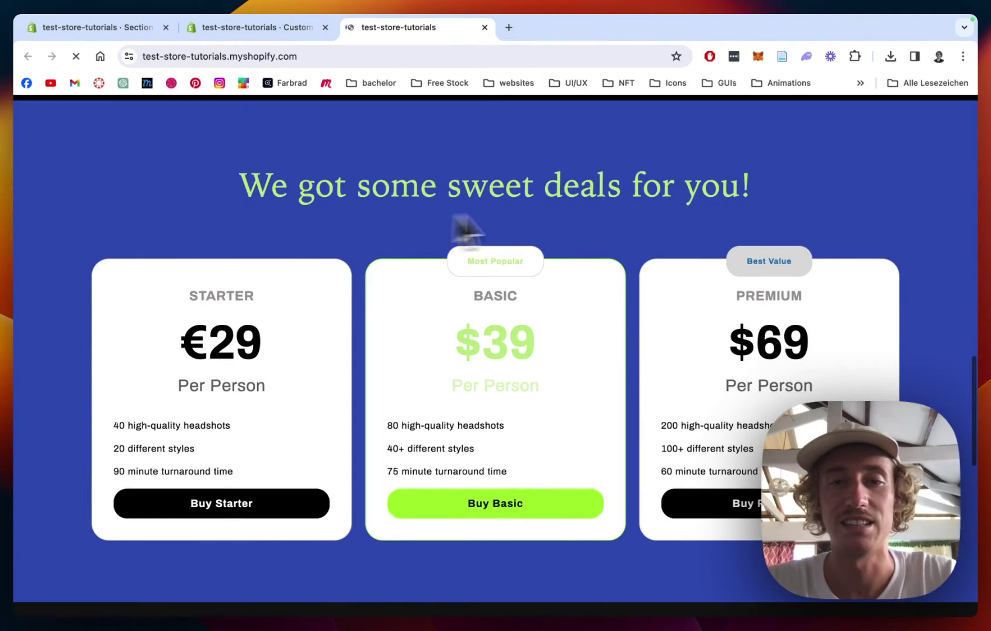